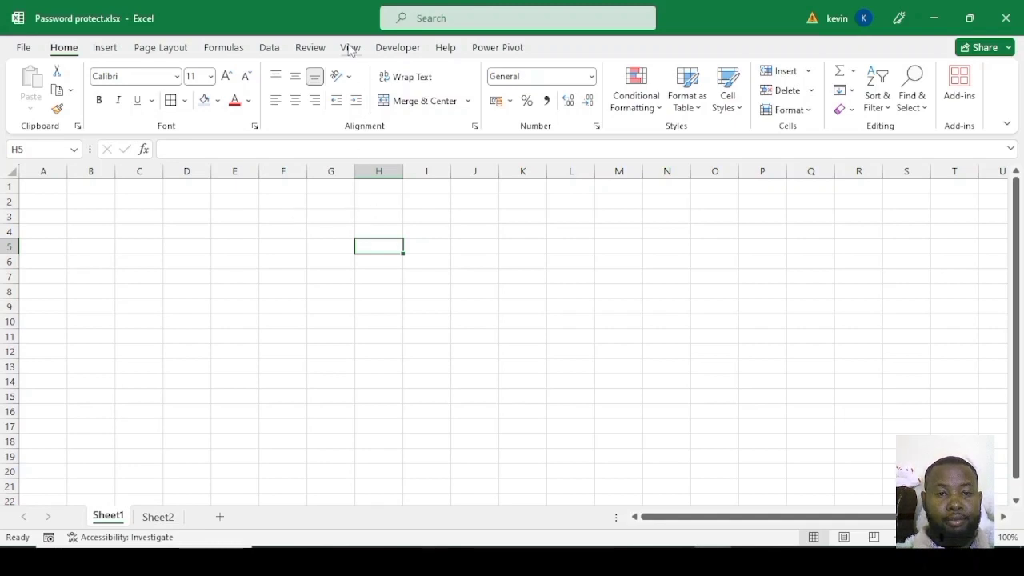
# Step: Protect Sheet1 with a password, entering and confirming the sheet password and keeping the default permissions
pyautogui.click(312, 48)
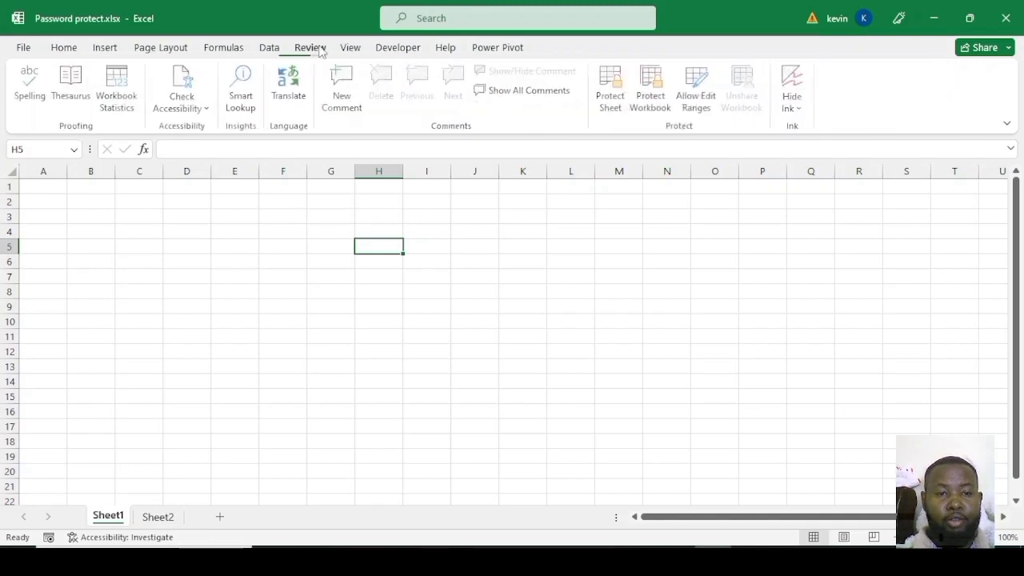
pyautogui.click(615, 97)
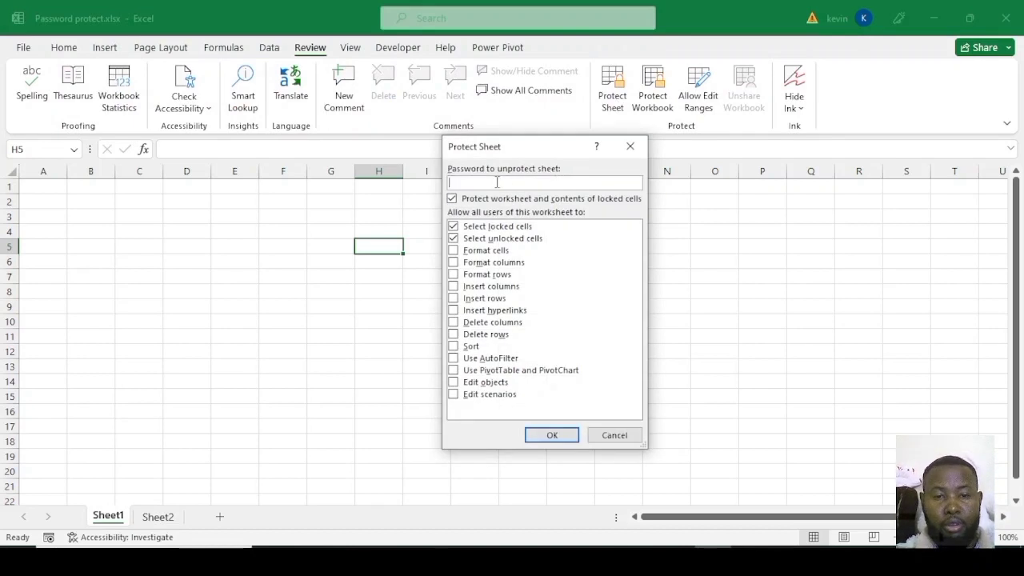
pyautogui.write('1')
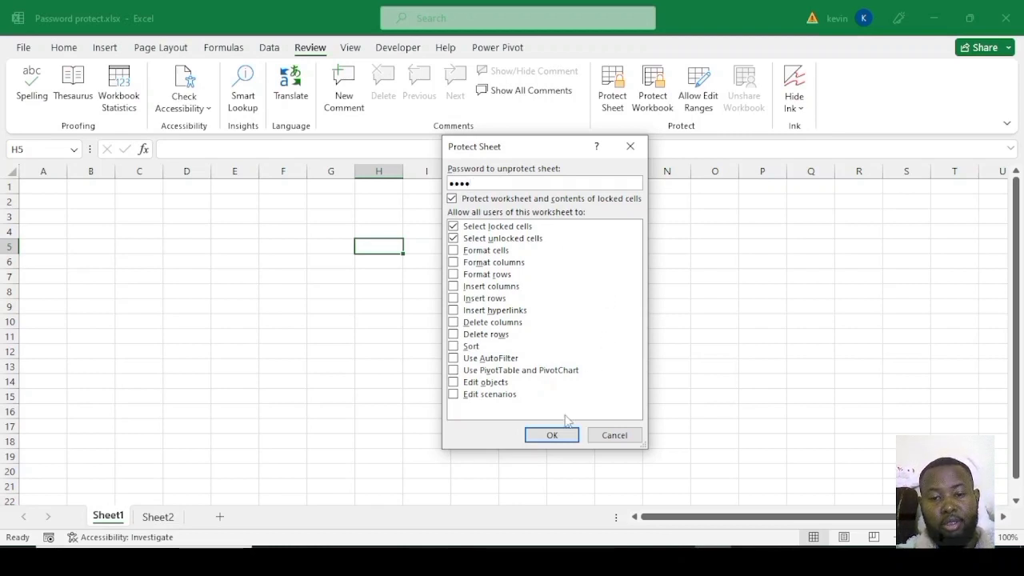
pyautogui.click(552, 435)
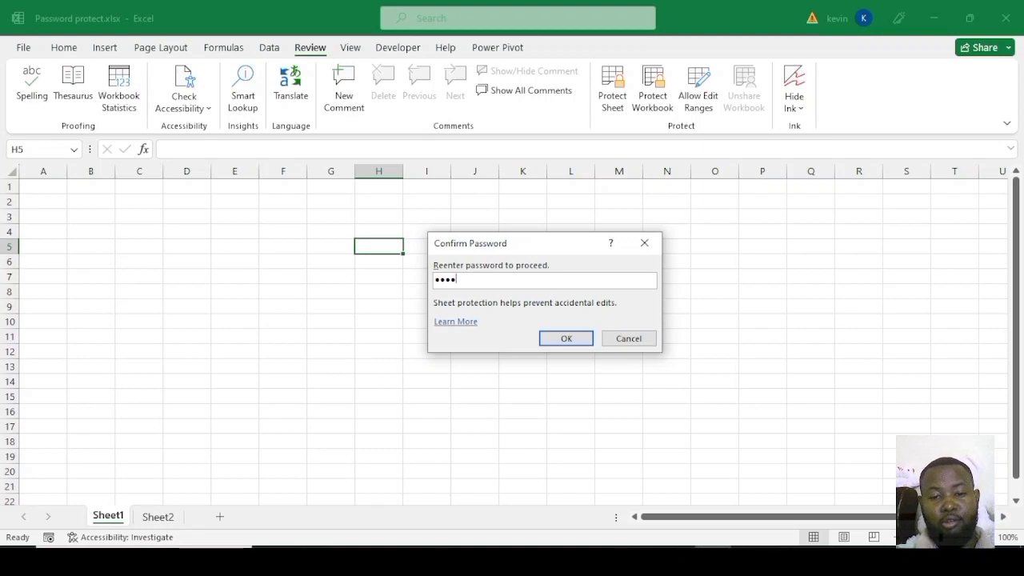
pyautogui.click(571, 338)
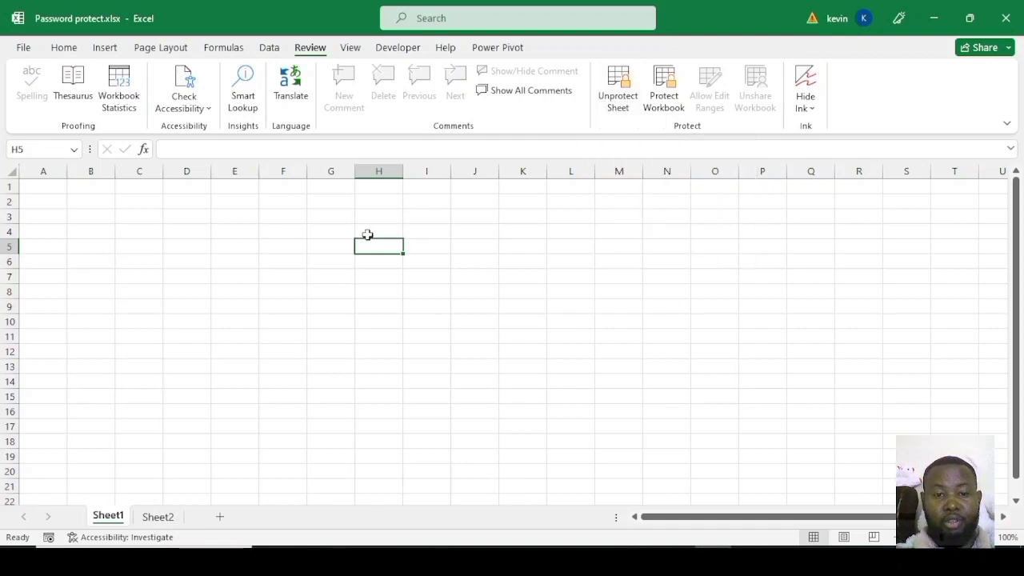
# Step: Test the sheet protection by trying to edit cell E4, and dismiss the resulting message
pyautogui.click(269, 231)
pyautogui.click(231, 235)
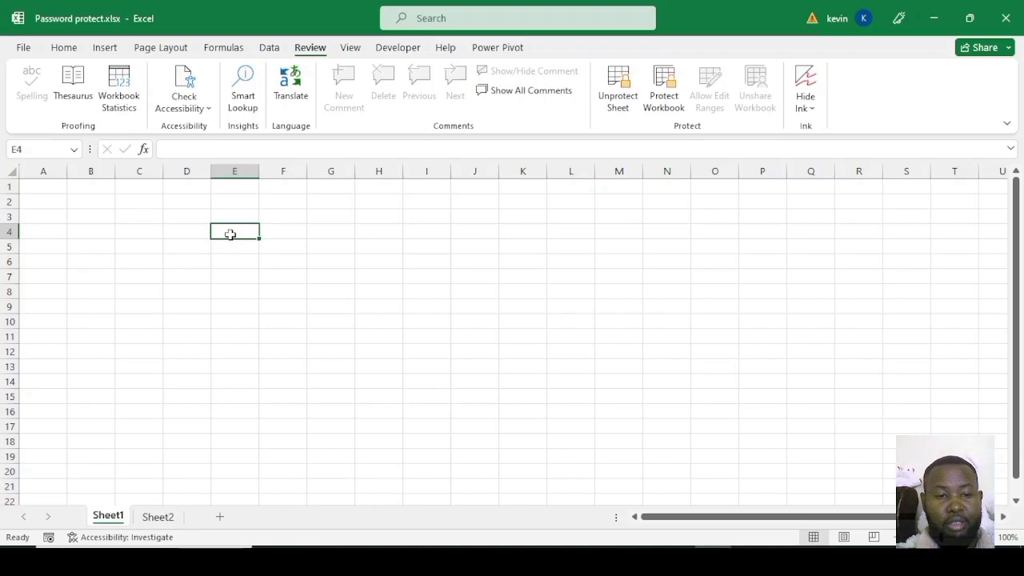
pyautogui.doubleClick(231, 235)
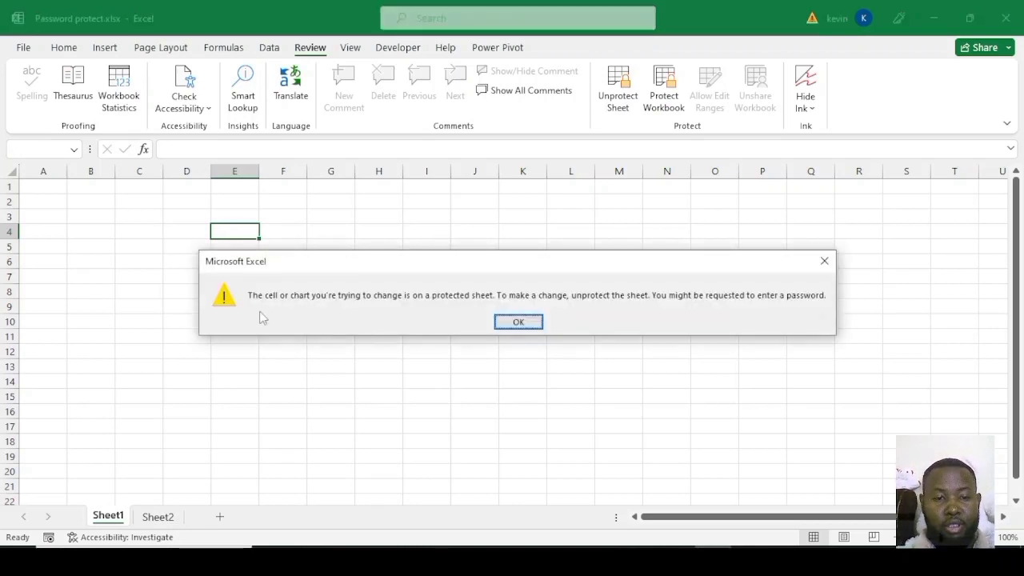
pyautogui.click(520, 322)
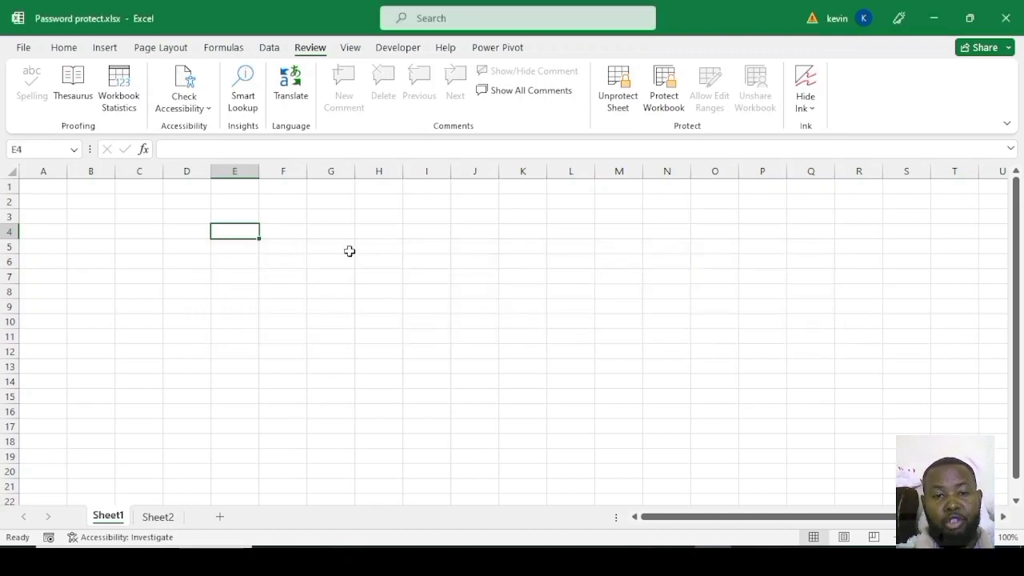
pyautogui.click(287, 232)
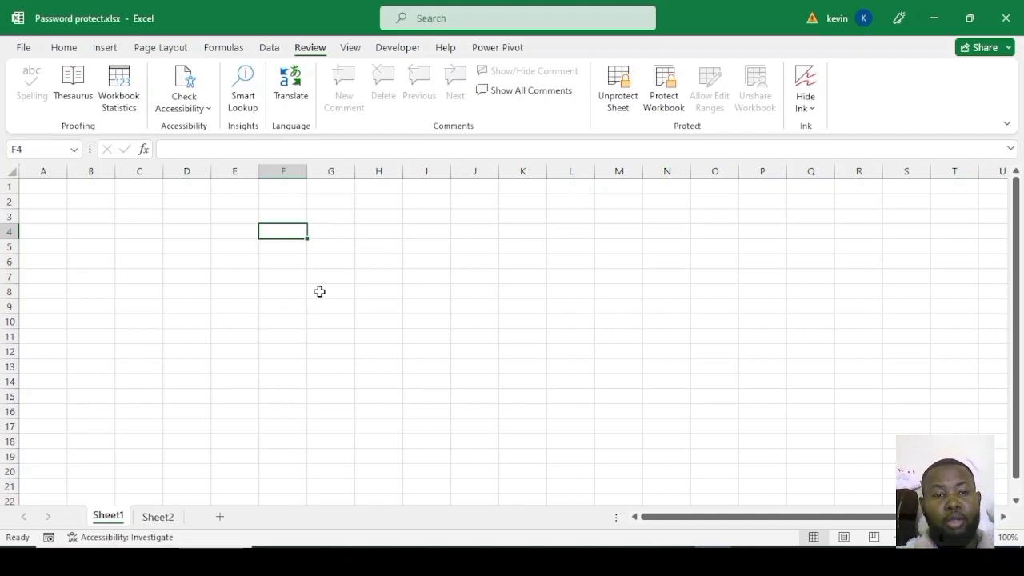
# Step: Close the Password protect.xlsx workbook and save its changes
pyautogui.click(1007, 22)
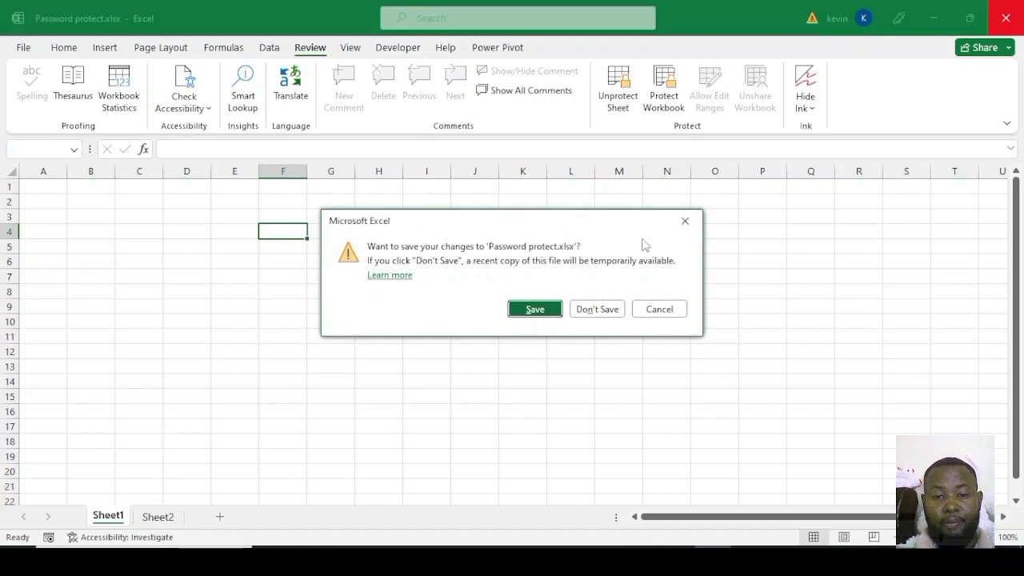
pyautogui.click(542, 309)
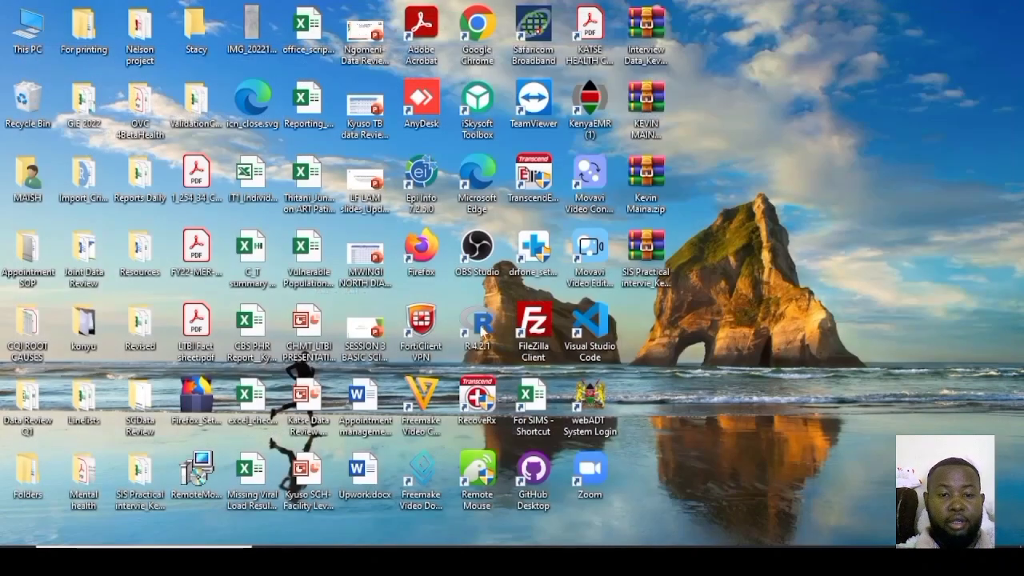
# Step: Switch to File Explorer and delete sheet1.xml from the Tutorials folder on Local Disk (D:)
pyautogui.moveTo(272, 560)
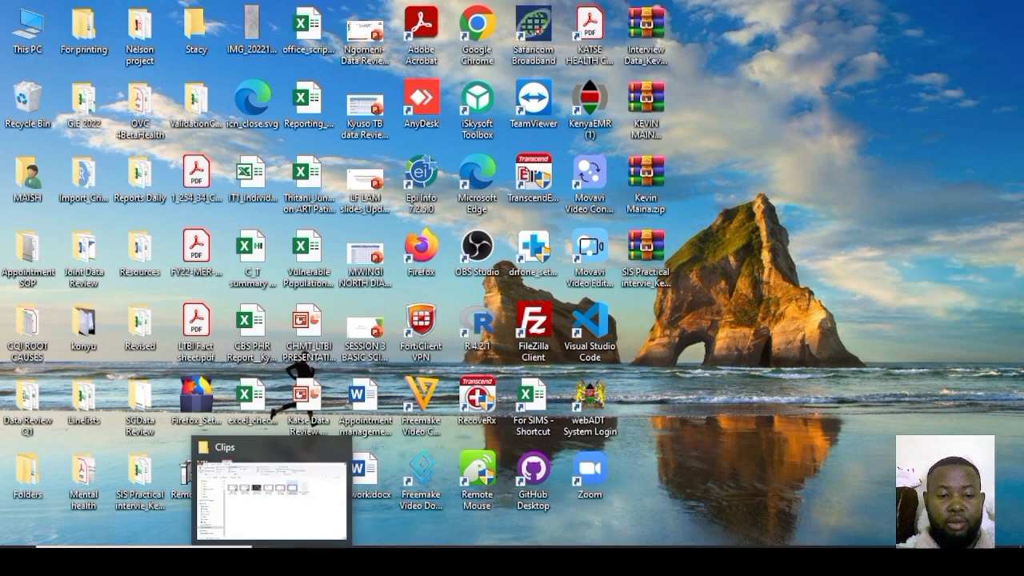
pyautogui.click(269, 500)
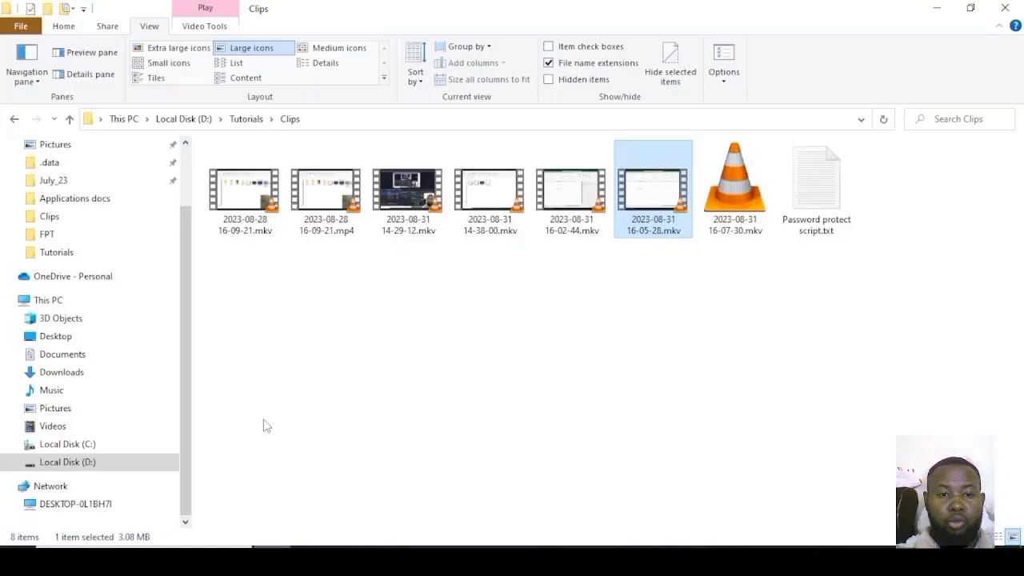
pyautogui.click(13, 119)
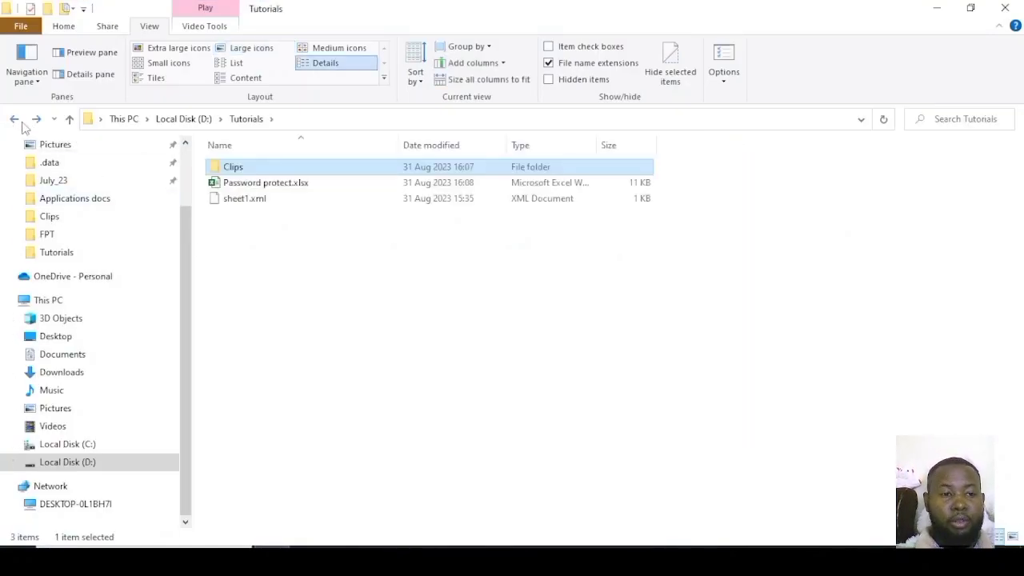
pyautogui.click(13, 119)
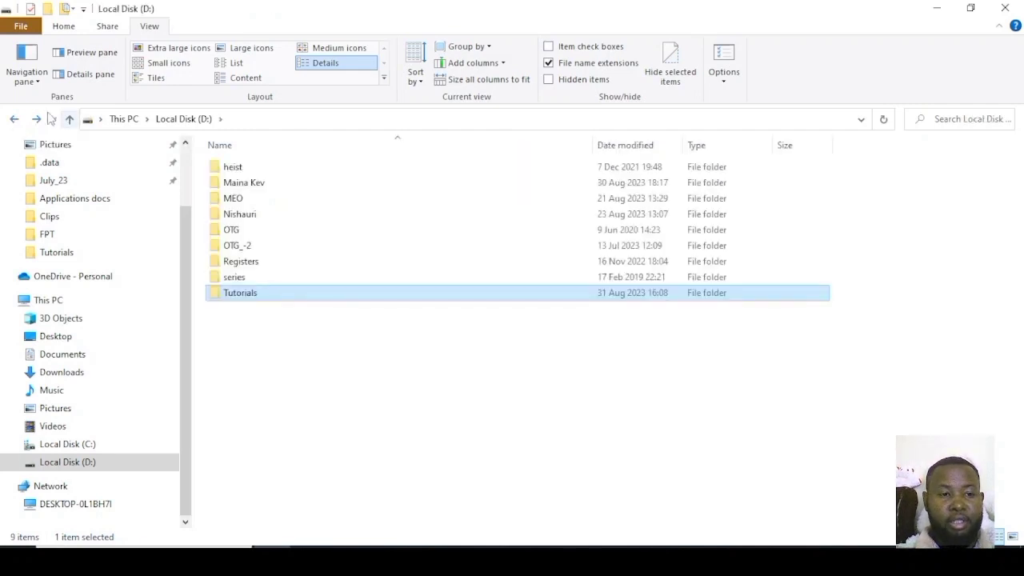
pyautogui.click(37, 119)
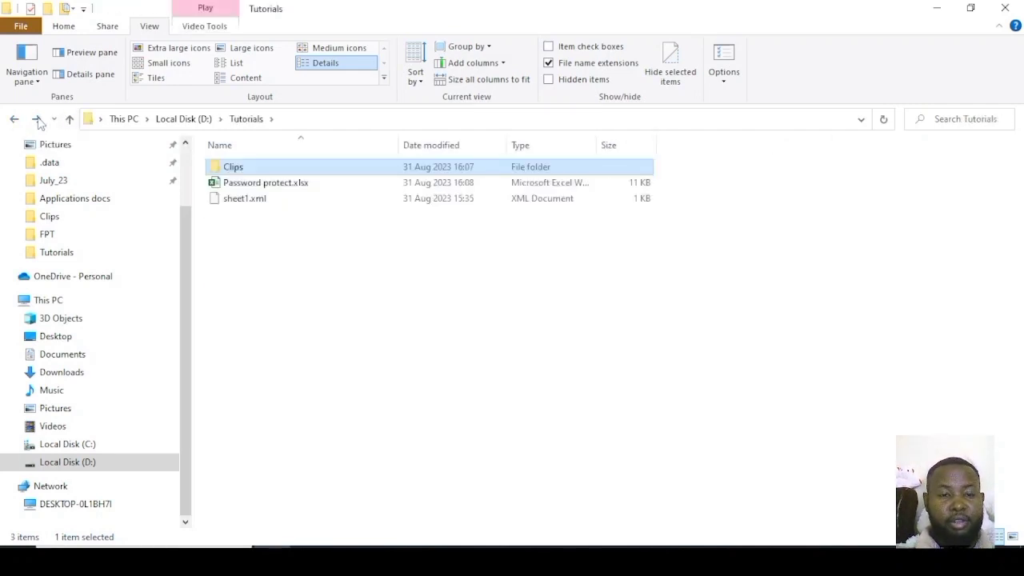
pyautogui.click(251, 183)
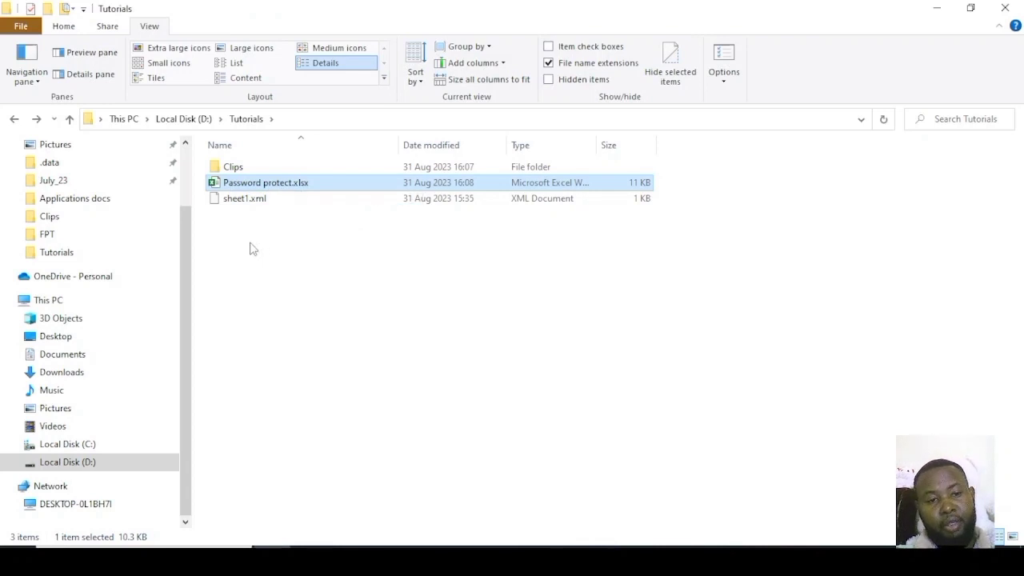
pyautogui.click(251, 206)
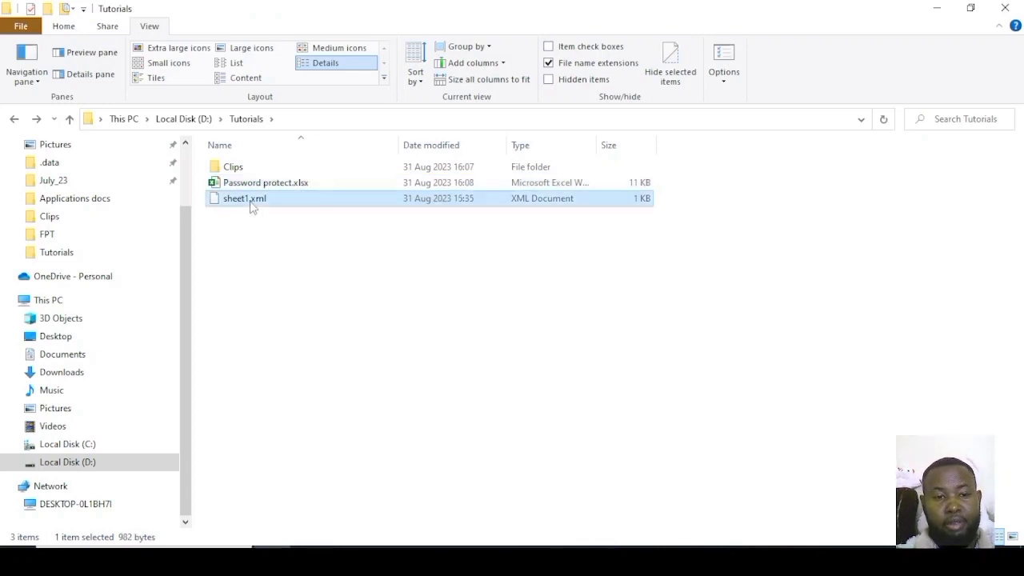
pyautogui.press('Delete')
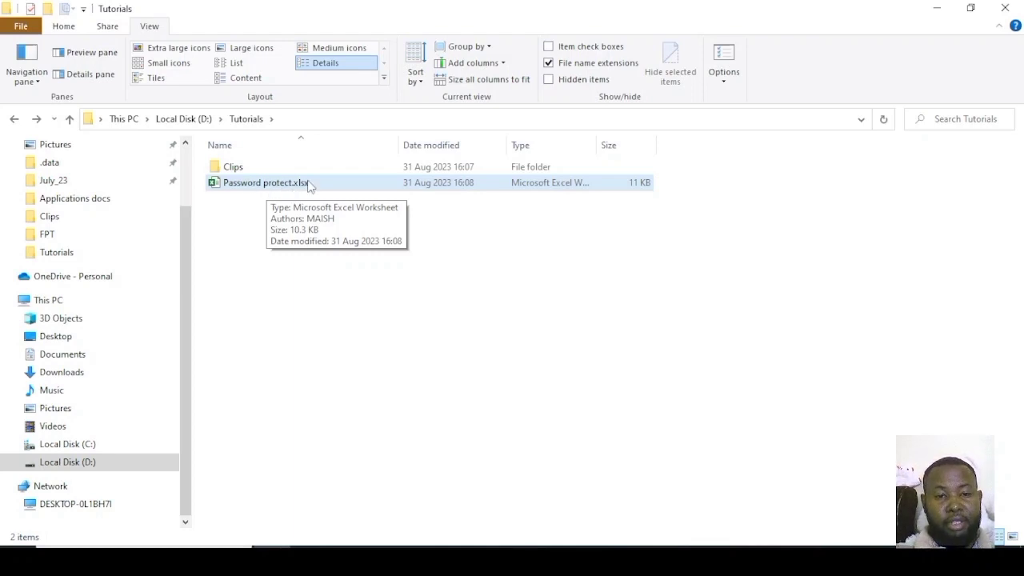
pyautogui.click(263, 191)
pyautogui.rightClick(264, 192)
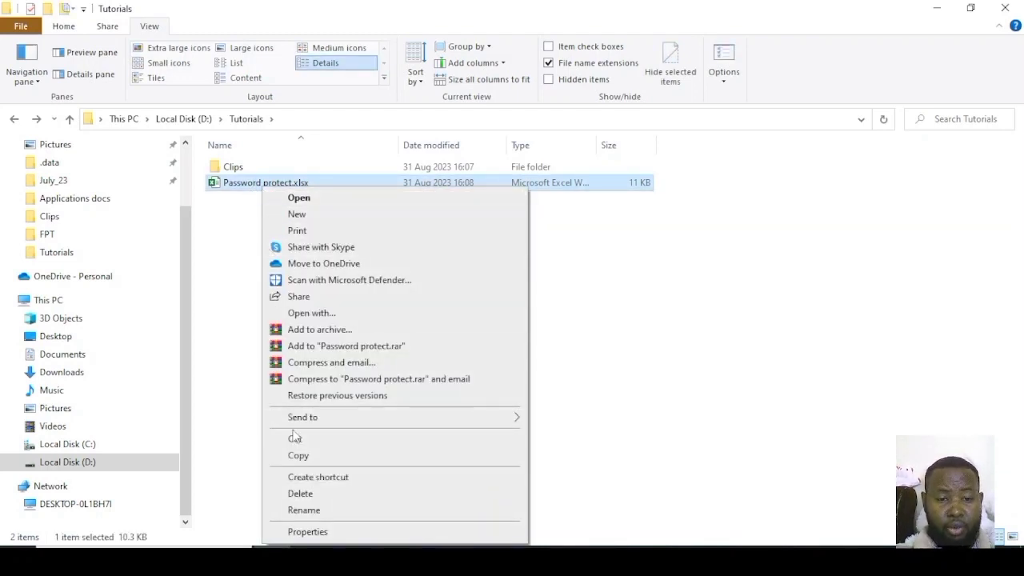
pyautogui.click(300, 510)
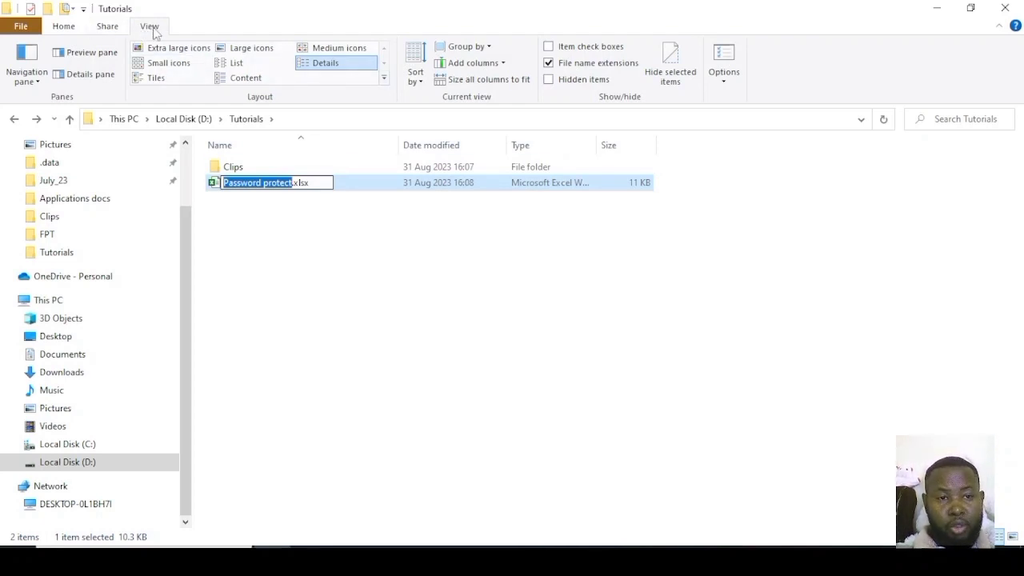
pyautogui.press('Return')
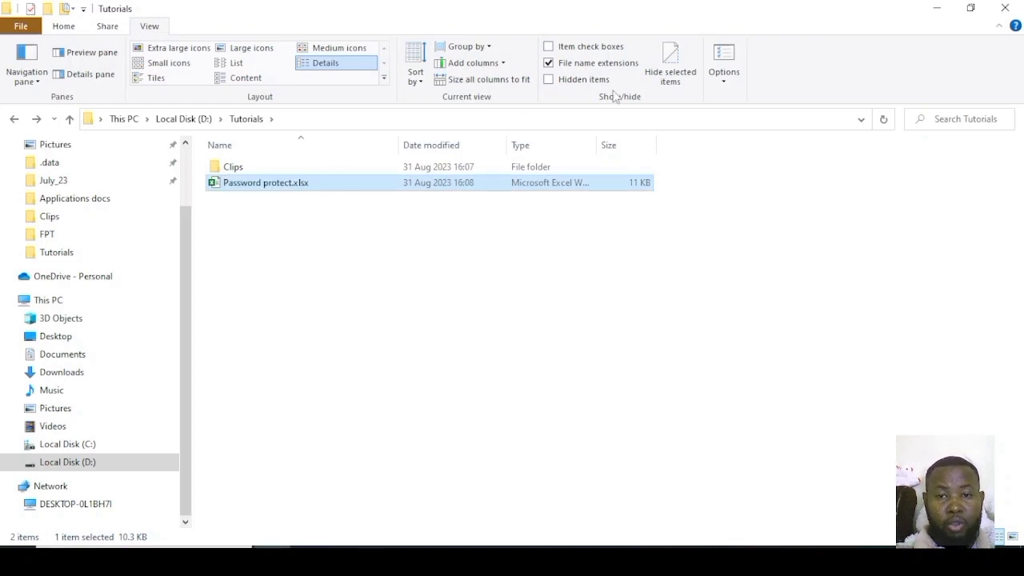
# Step: Turn the display of file name extensions off and back on for the Tutorials folder
pyautogui.click(549, 66)
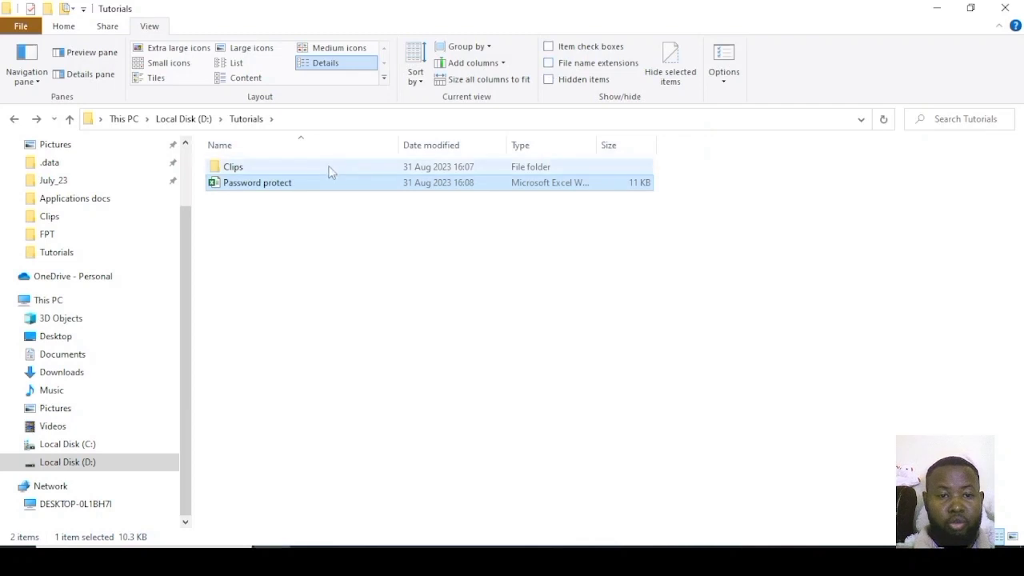
pyautogui.click(304, 183)
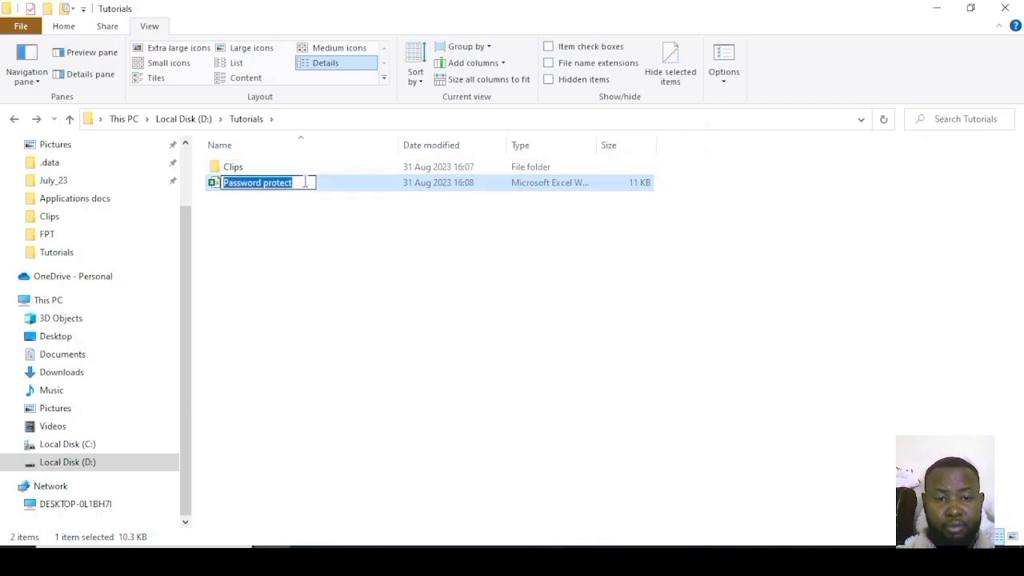
pyautogui.click(548, 63)
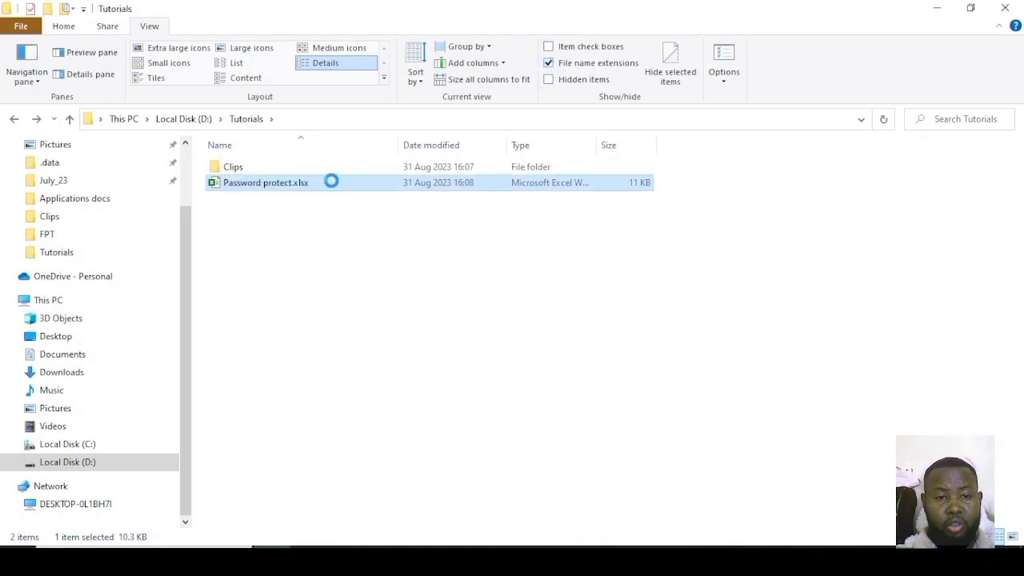
# Step: Rename Password protect.xlsx to Password protect.zip and accept the file extension change
pyautogui.rightClick(302, 183)
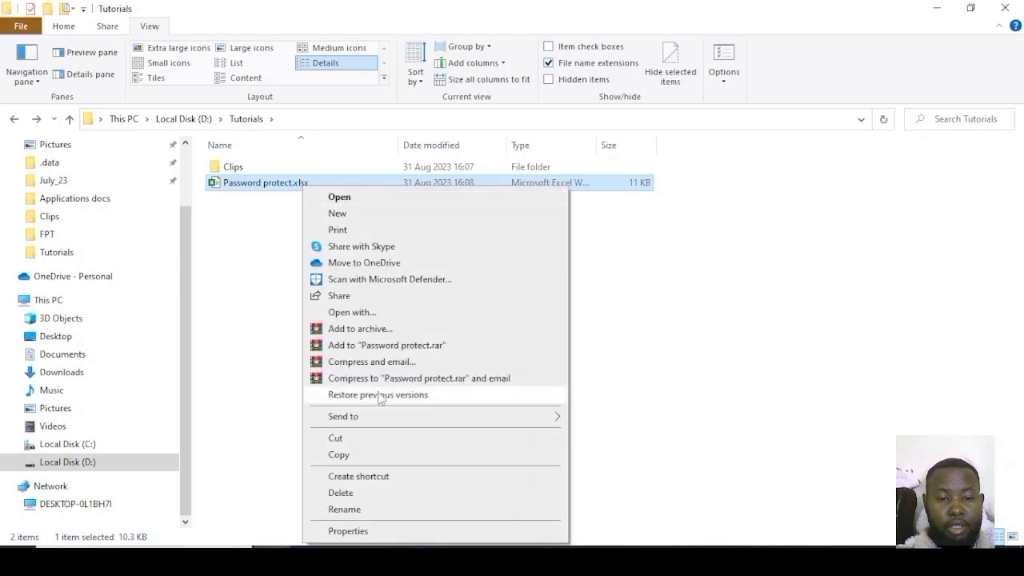
pyautogui.click(345, 513)
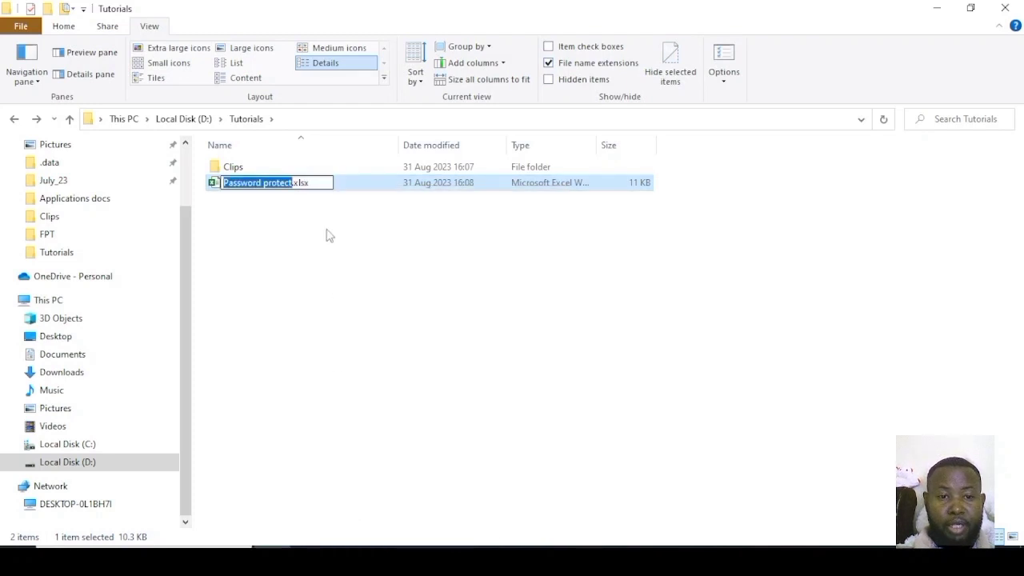
pyautogui.click(316, 184)
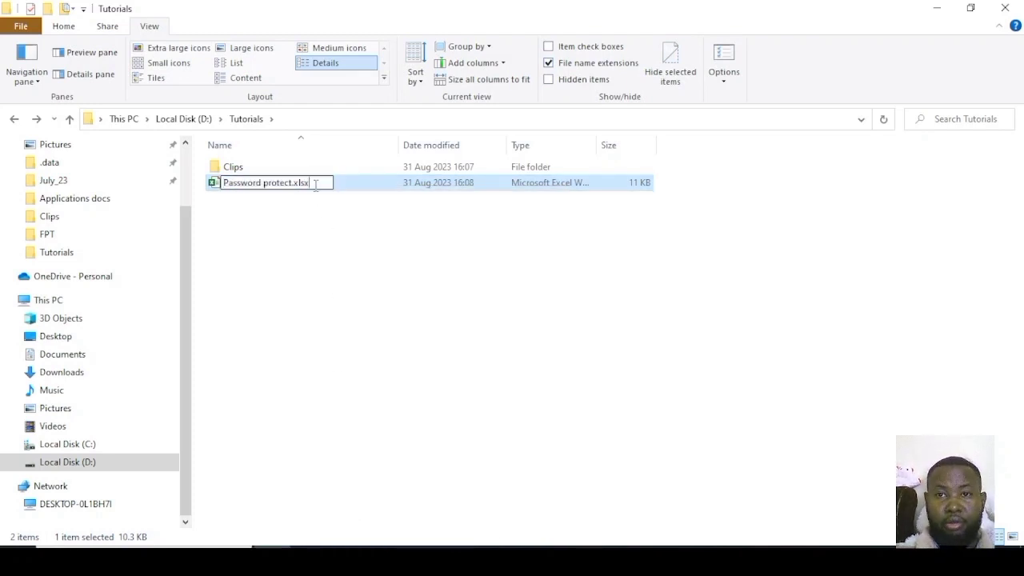
pyautogui.press('BackSpace')
pyautogui.press('BackSpace')
pyautogui.press('BackSpace')
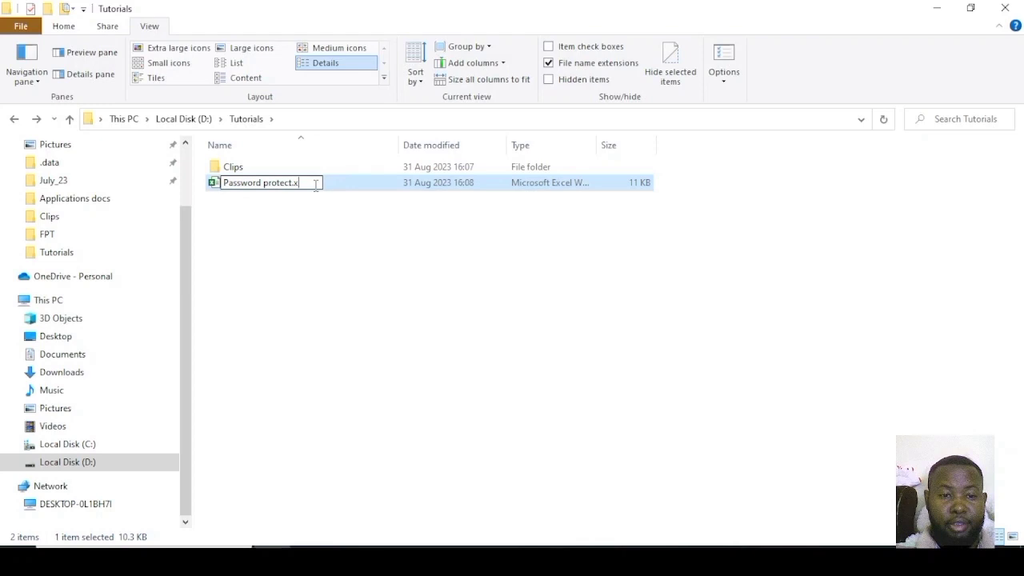
pyautogui.write('zip')
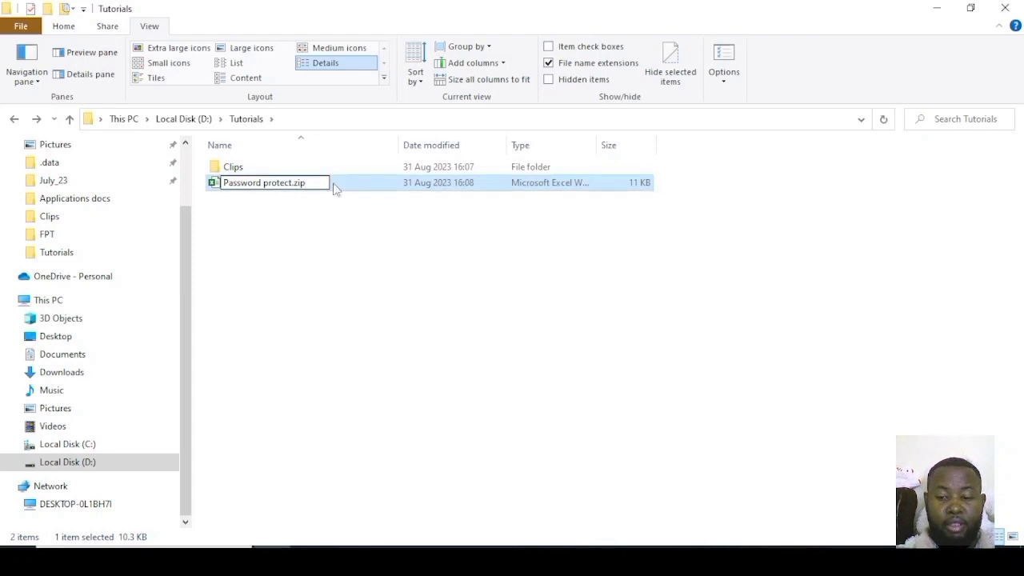
pyautogui.click(334, 184)
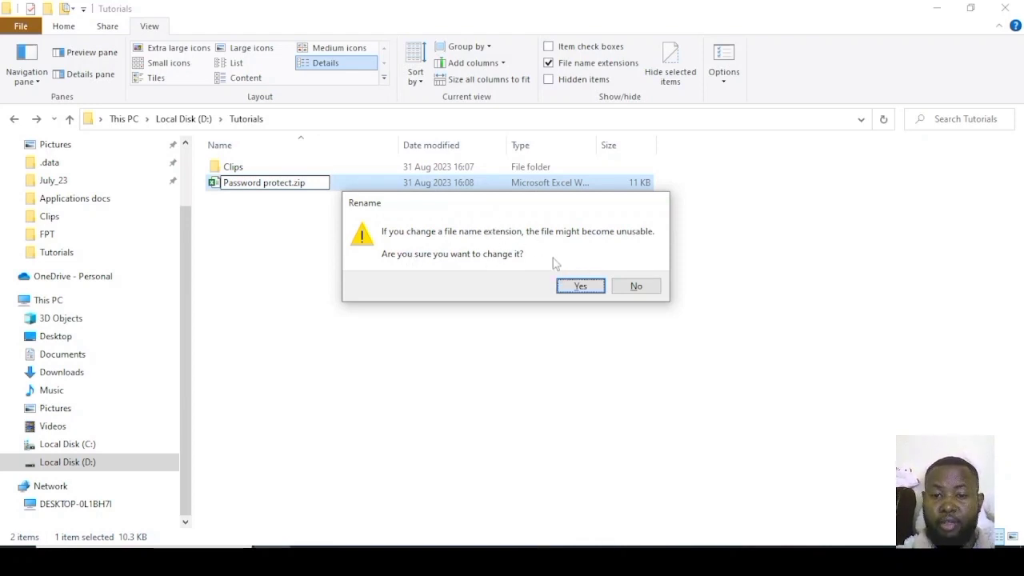
pyautogui.click(581, 287)
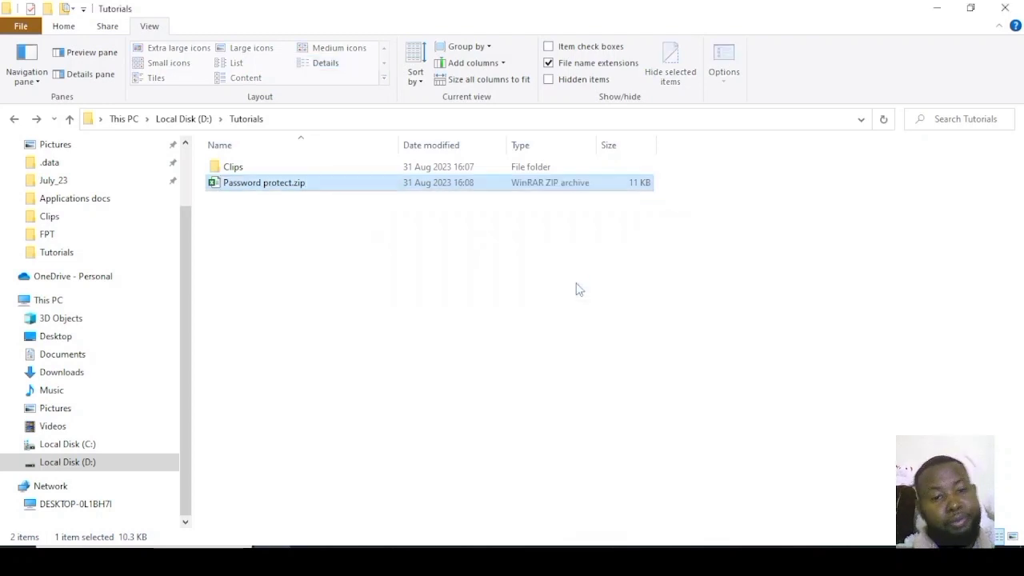
pyautogui.click(286, 244)
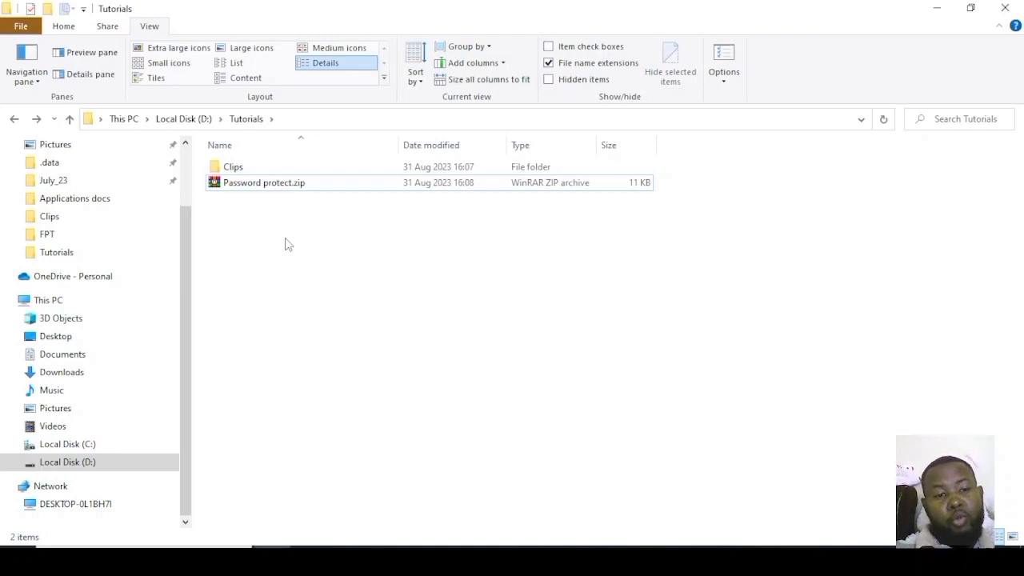
# Step: Open Password protect.zip in WinRAR, dismiss the licence notice, and go to the archive's xl\worksheets folder
pyautogui.click(263, 189)
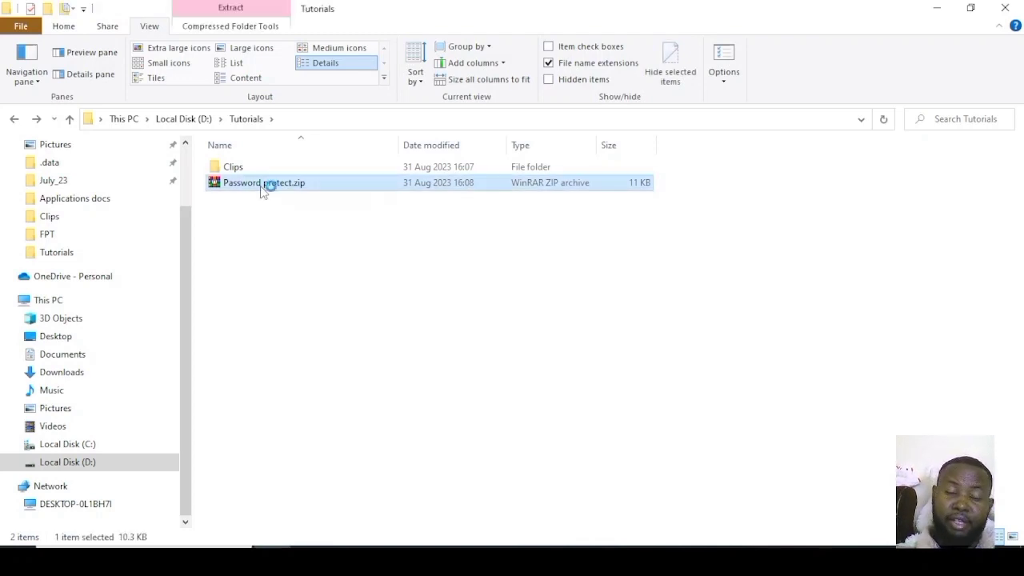
pyautogui.doubleClick(263, 190)
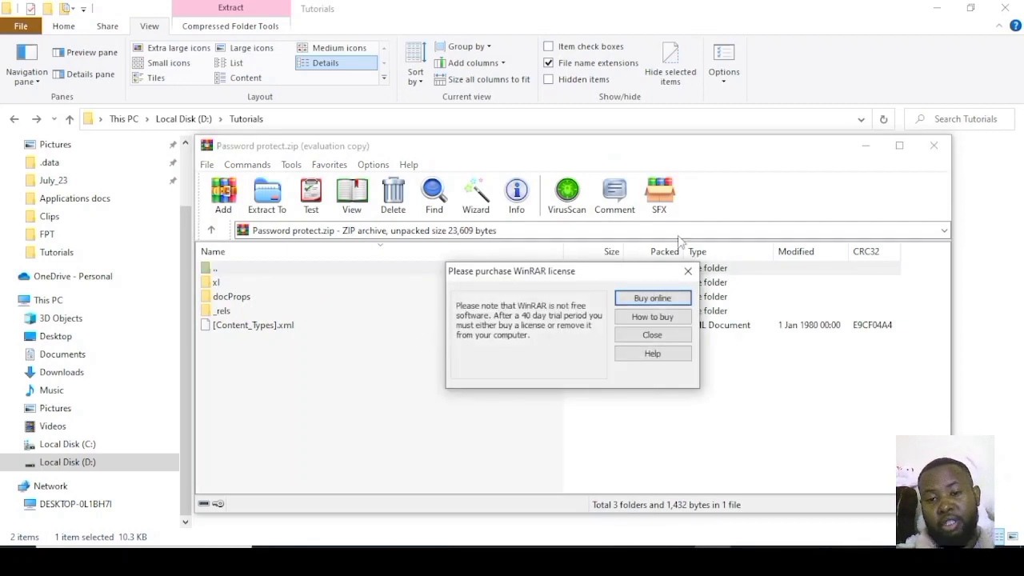
pyautogui.click(687, 272)
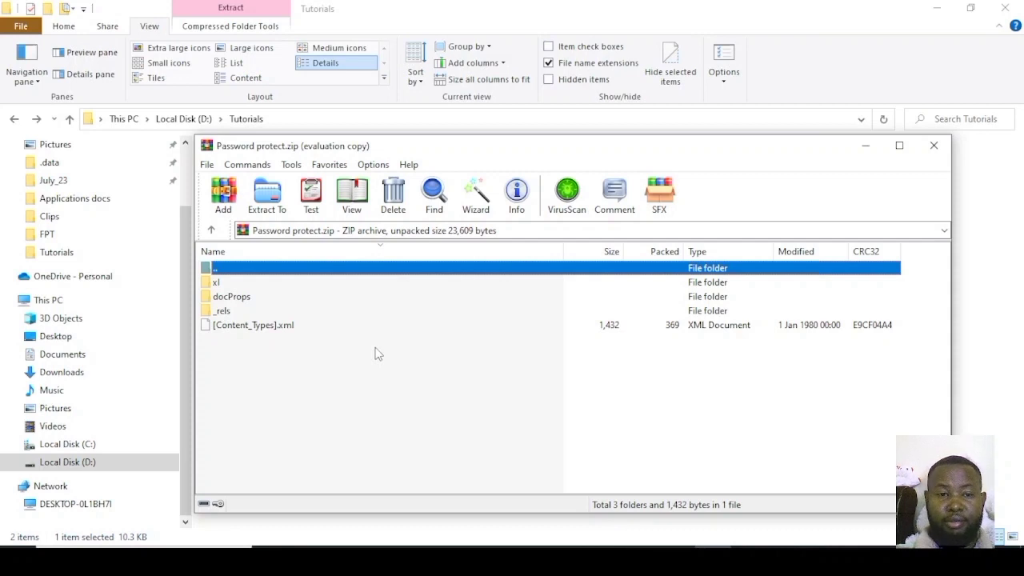
pyautogui.doubleClick(215, 284)
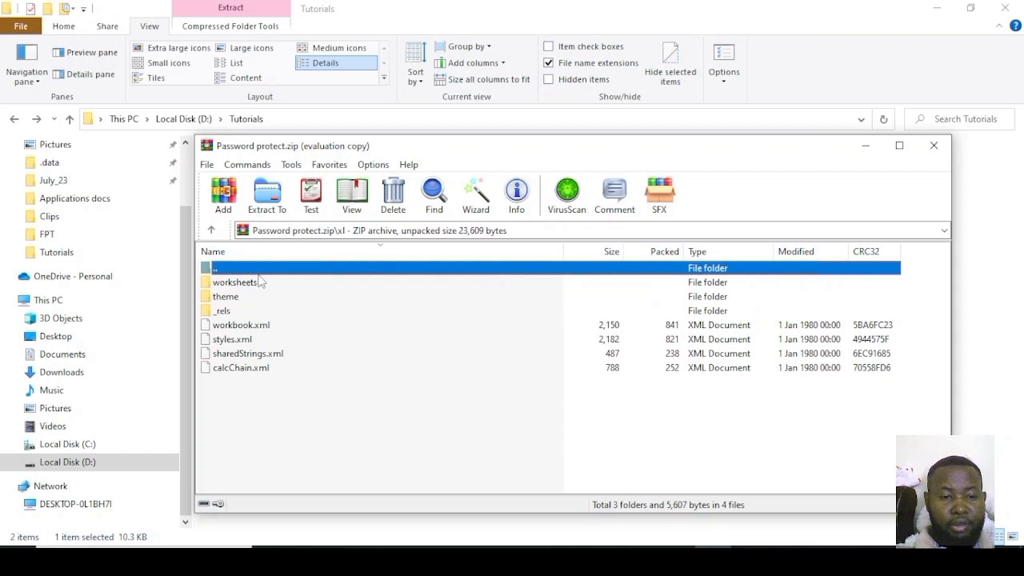
pyautogui.doubleClick(247, 287)
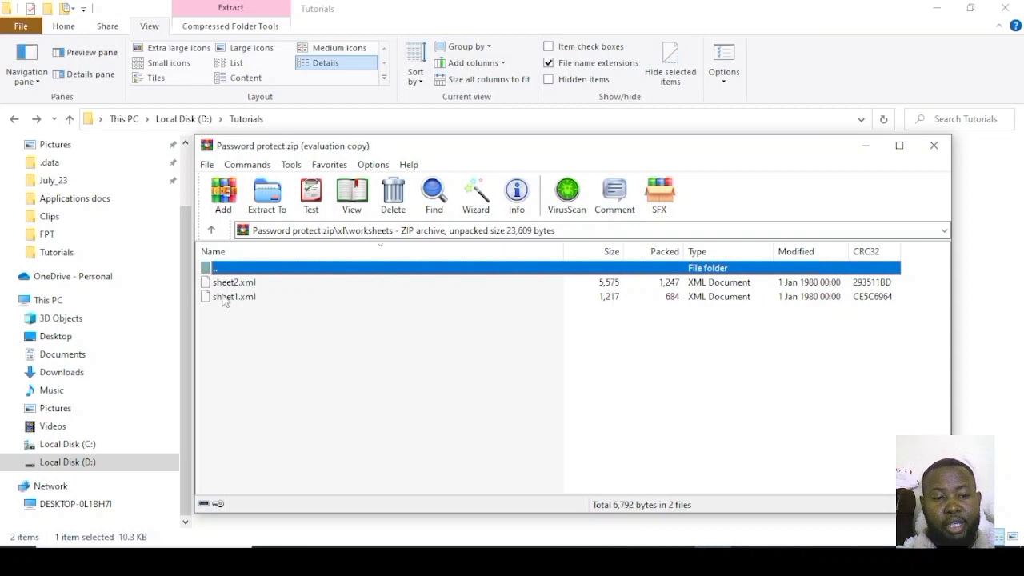
# Step: Extract sheet1.xml from the archive's worksheets folder into the Tutorials folder, keeping the archive window open beside it
pyautogui.click(225, 298)
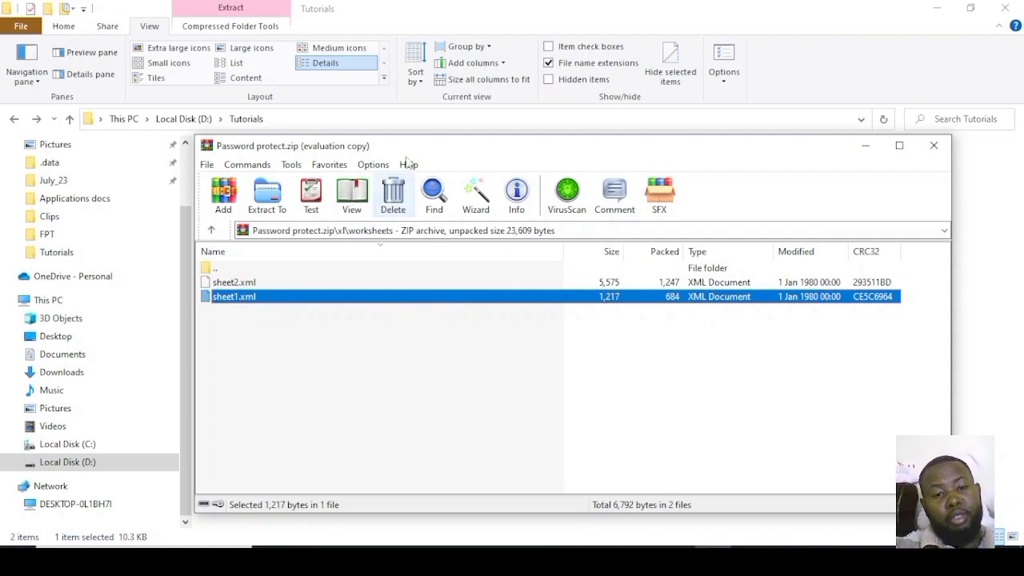
pyautogui.moveTo(433, 148); pyautogui.dragTo(516, 155)
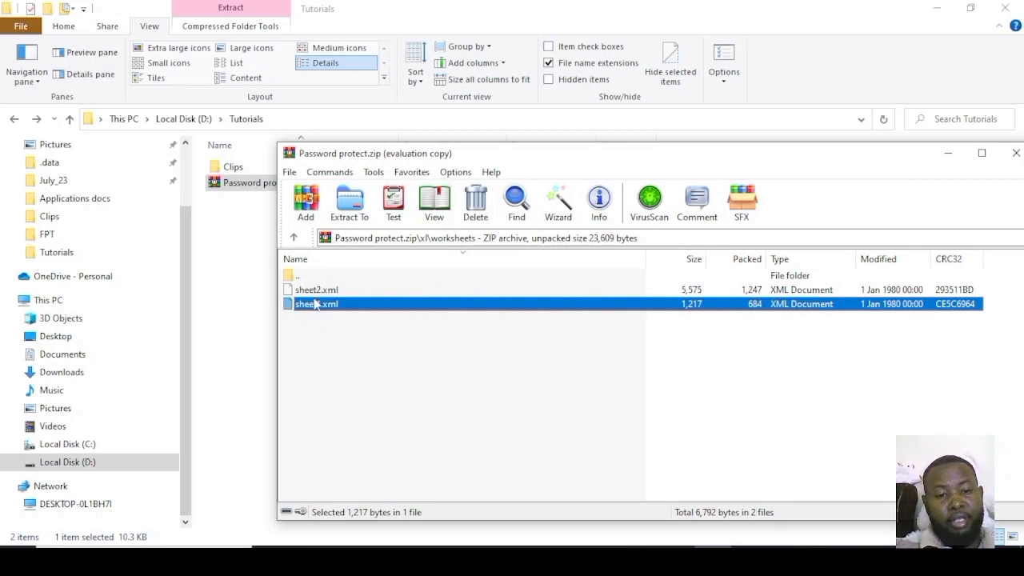
pyautogui.moveTo(495, 153)
pyautogui.mouseDown()
pyautogui.moveTo(514, 153)
pyautogui.moveTo(511, 144)
pyautogui.mouseUp()
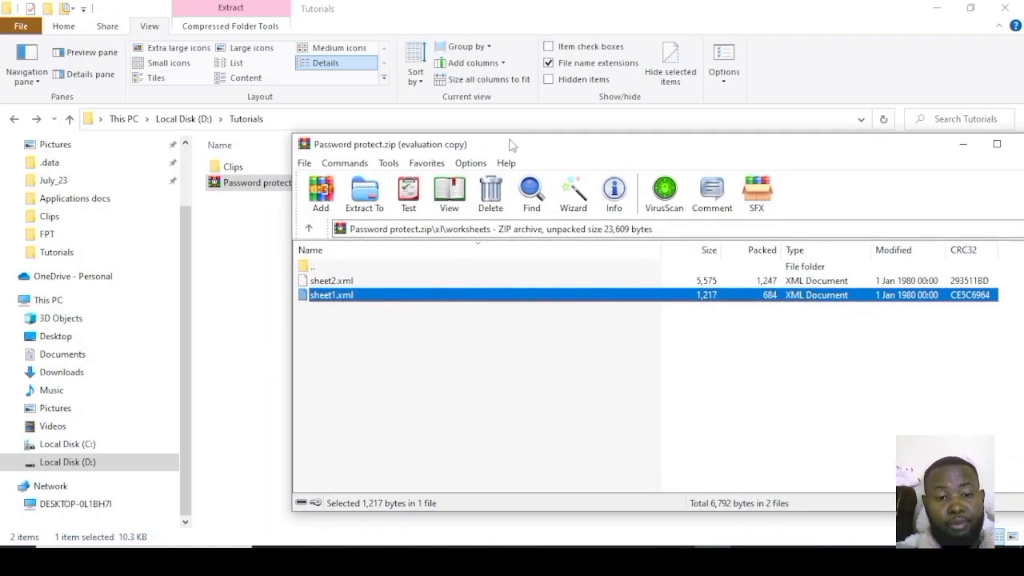
pyautogui.moveTo(352, 300); pyautogui.dragTo(224, 234)
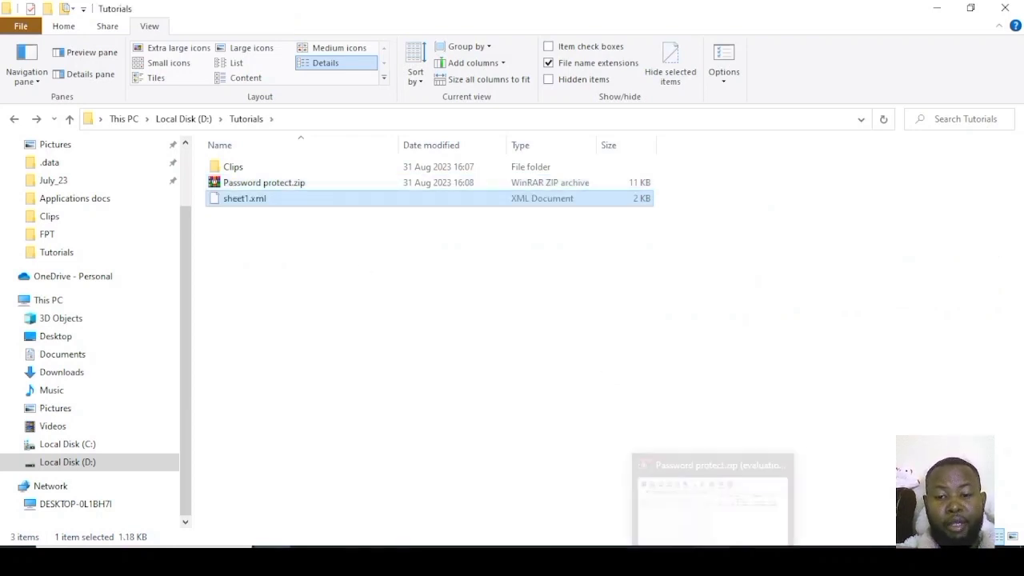
pyautogui.click(714, 546)
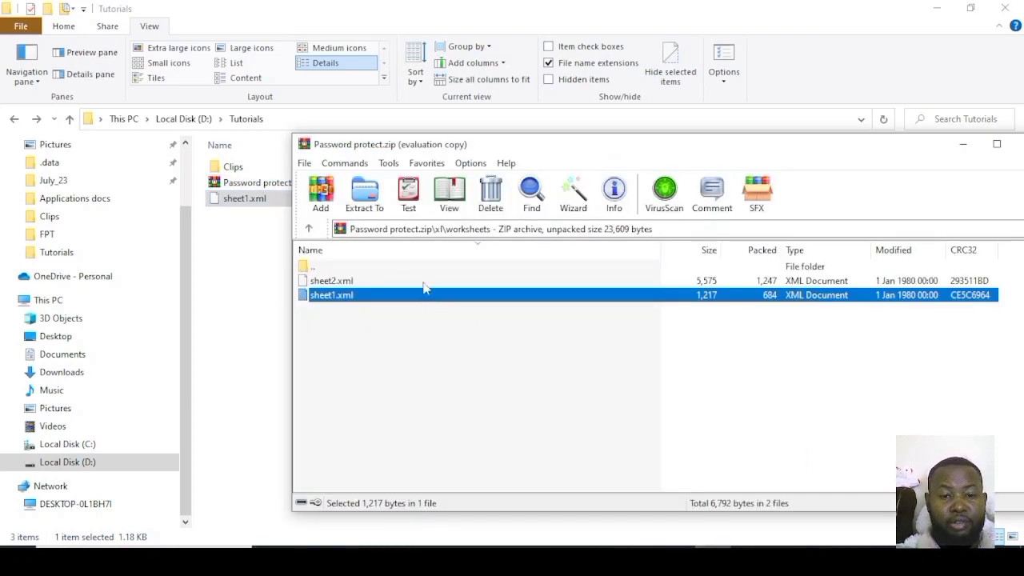
pyautogui.moveTo(443, 148); pyautogui.dragTo(487, 158)
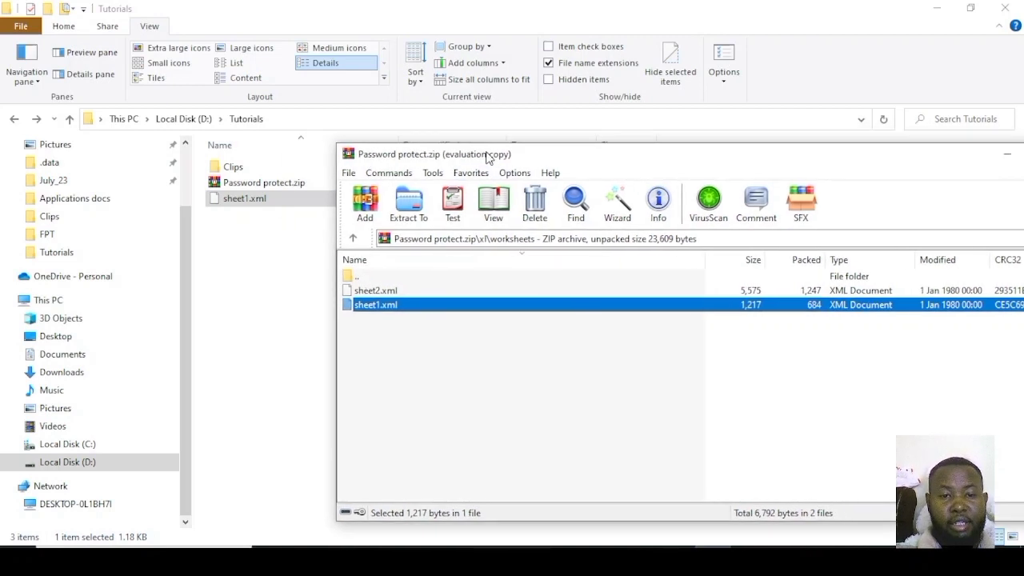
# Step: Open the extracted sheet1.xml from the Tutorials folder in Notepad
pyautogui.click(250, 229)
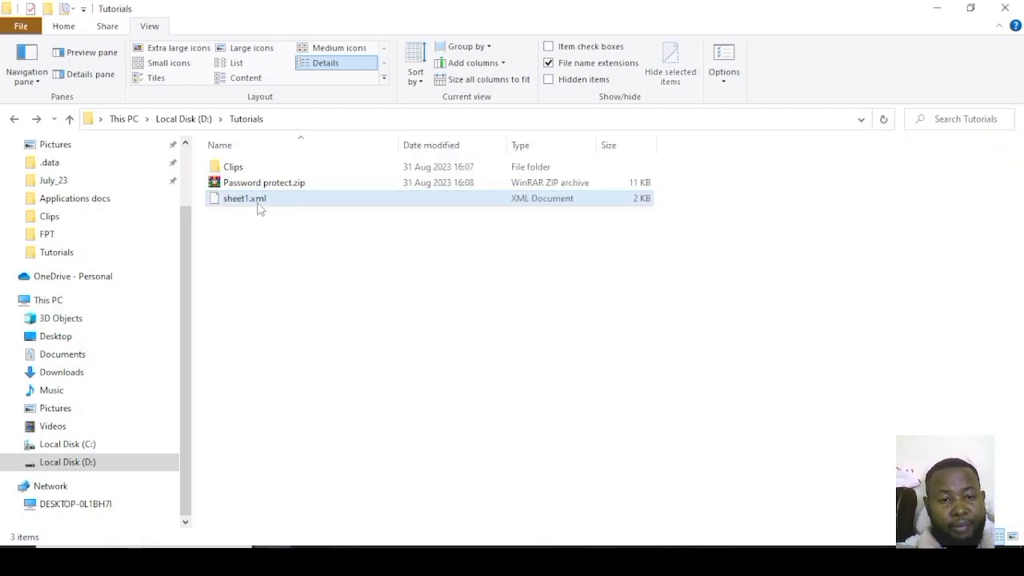
pyautogui.rightClick(258, 206)
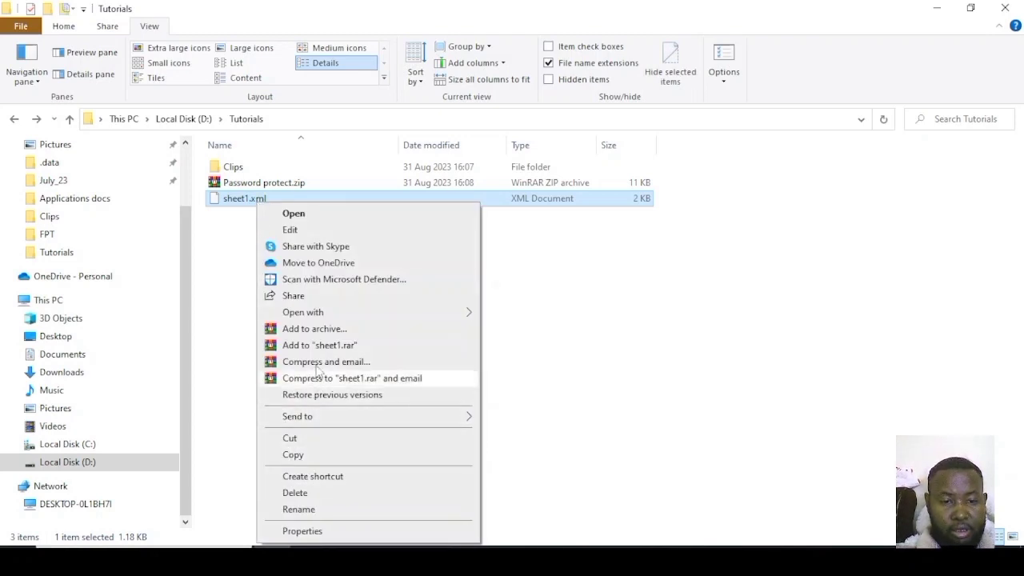
pyautogui.moveTo(328, 312)
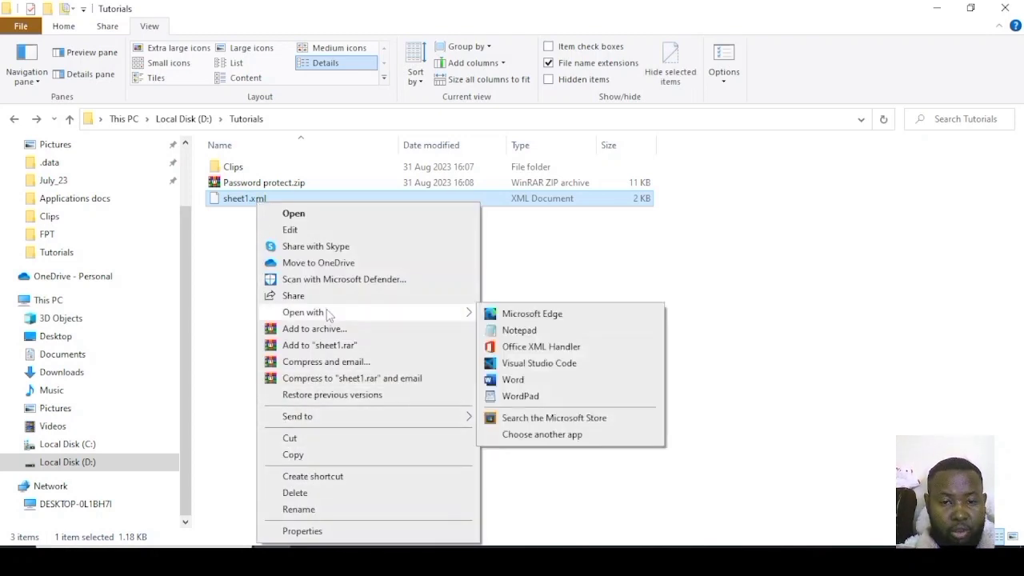
pyautogui.click(517, 329)
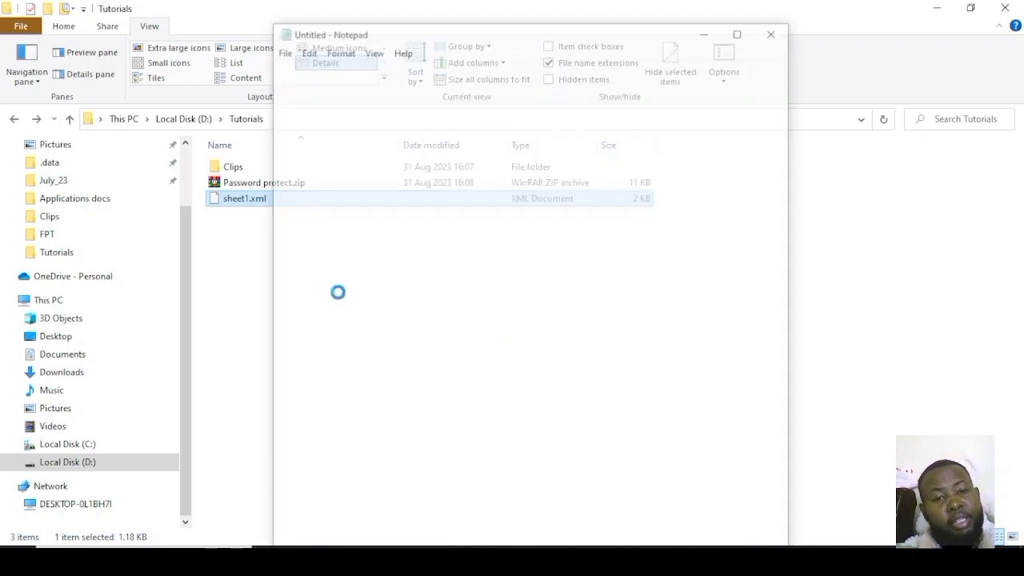
pyautogui.moveTo(495, 44); pyautogui.dragTo(340, 66)
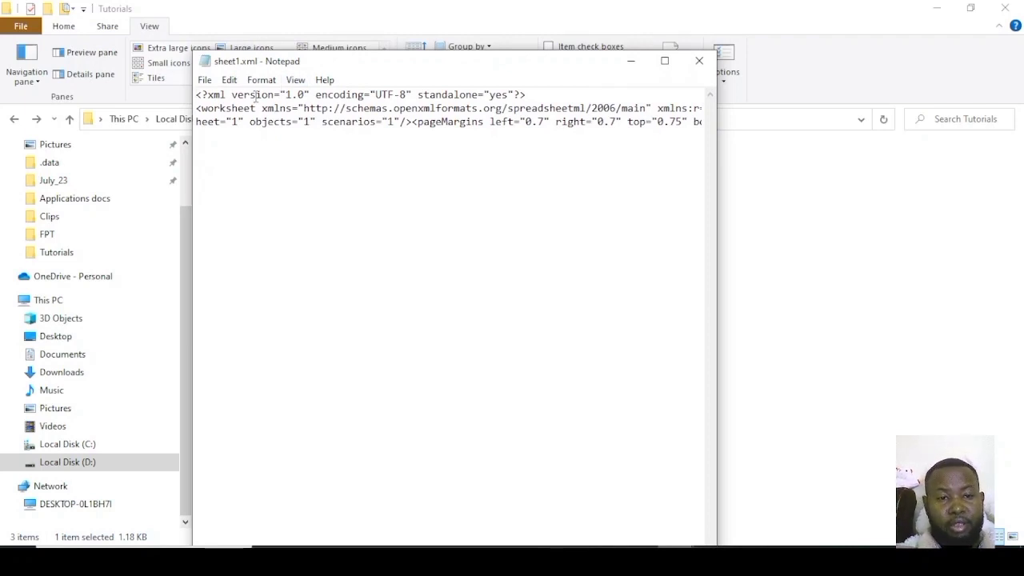
# Step: Search the sheet1.xml text for "sheetprotection" and close the search at the first match
pyautogui.hotkey('ctrl', 'a')
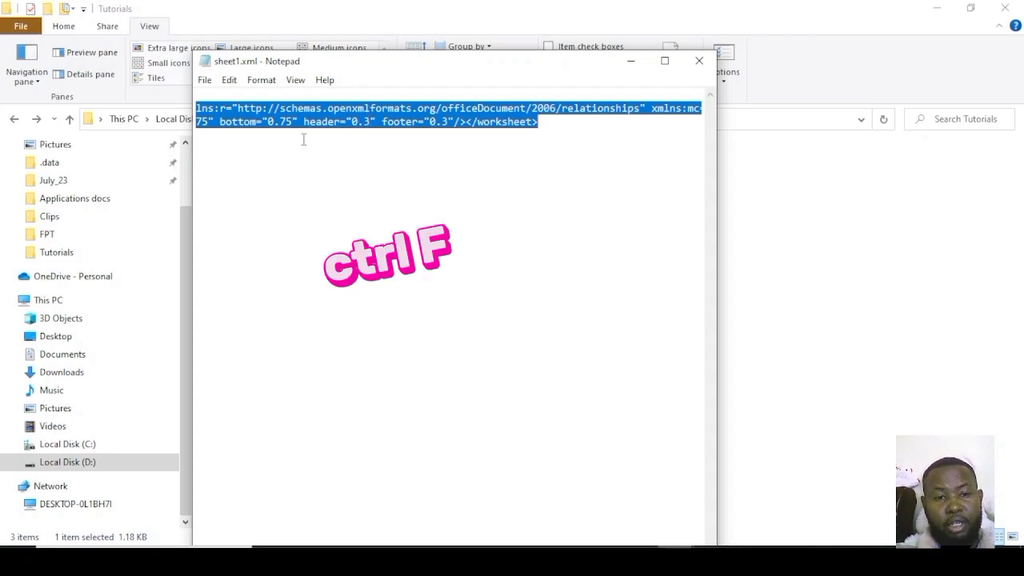
pyautogui.hotkey('ctrl', 'f')
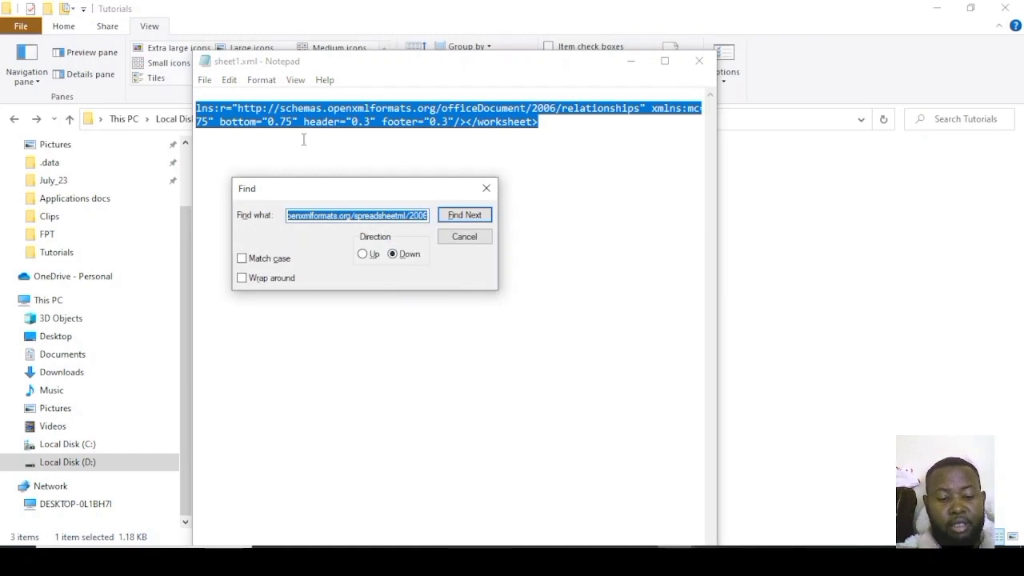
pyautogui.write('w')
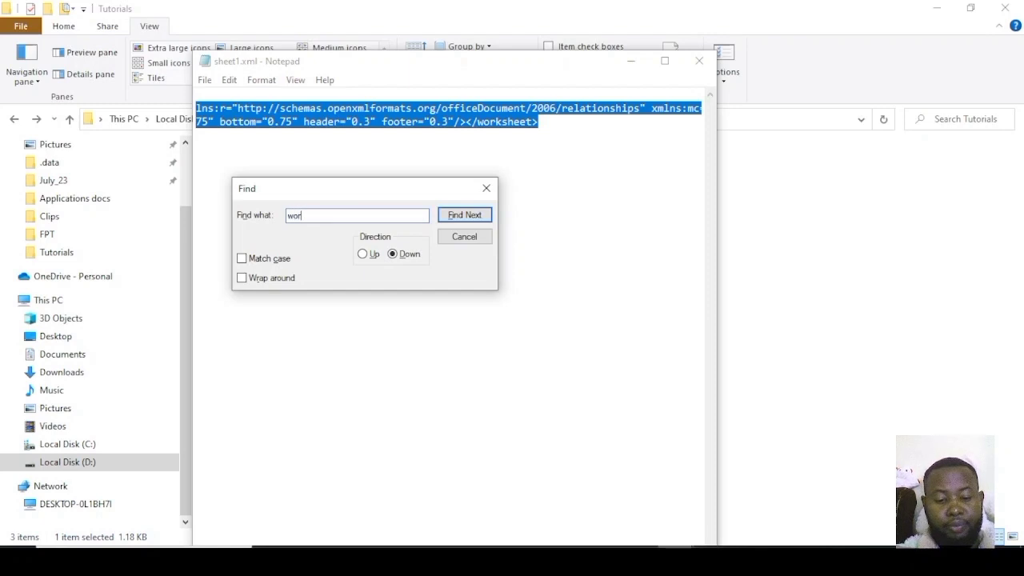
pyautogui.press('BackSpace')
pyautogui.write('sheetprotection')
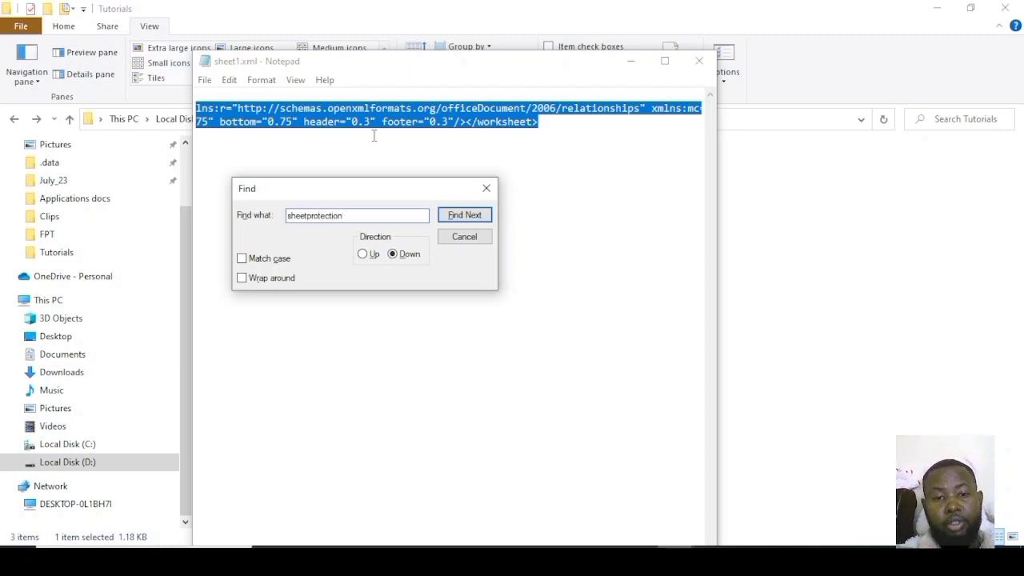
pyautogui.click(456, 216)
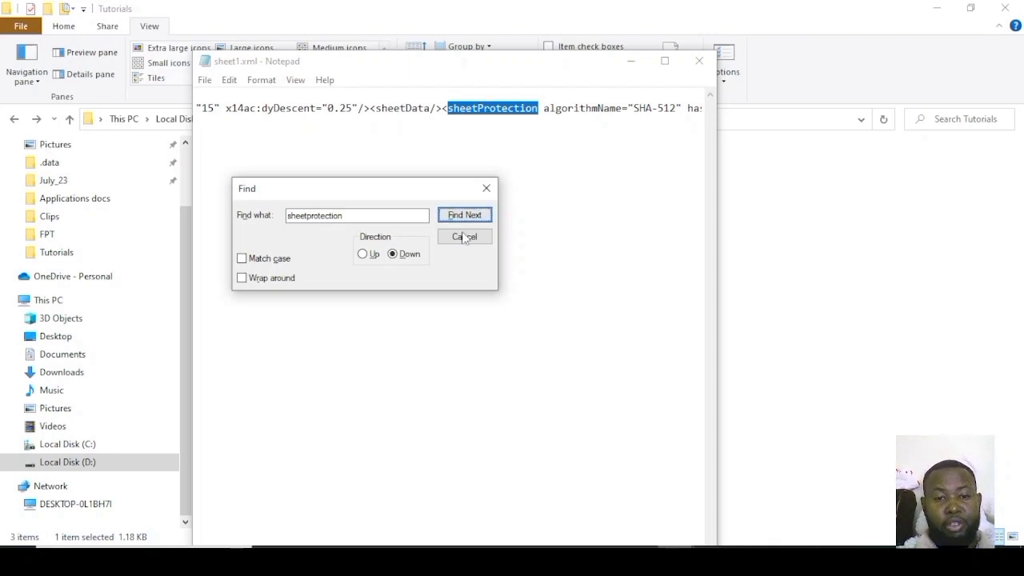
pyautogui.click(464, 240)
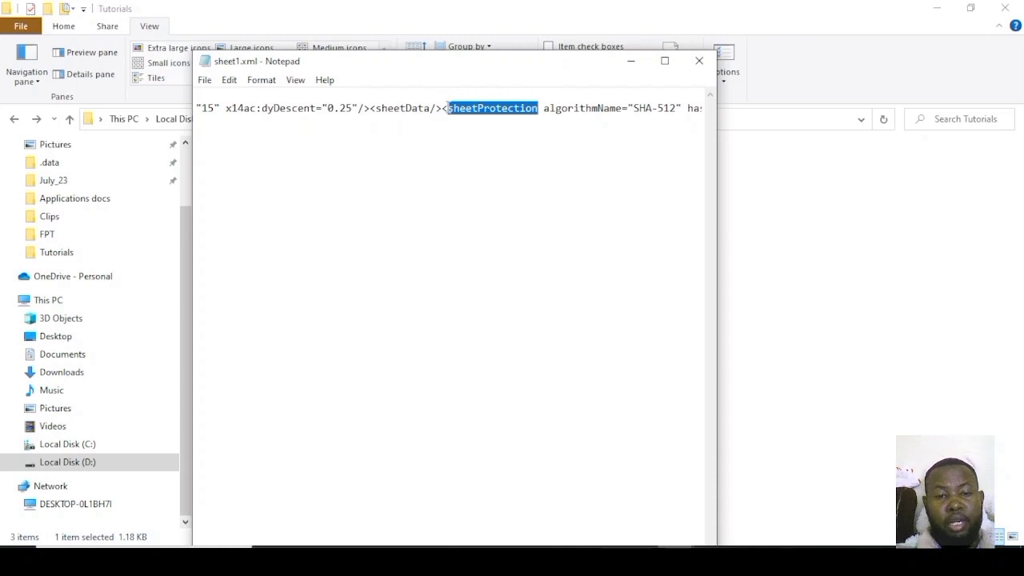
# Step: Delete the entire sheetProtection element, from its opening bracket through scenarios="1"/>, just before the pageMargins element
pyautogui.click(448, 107)
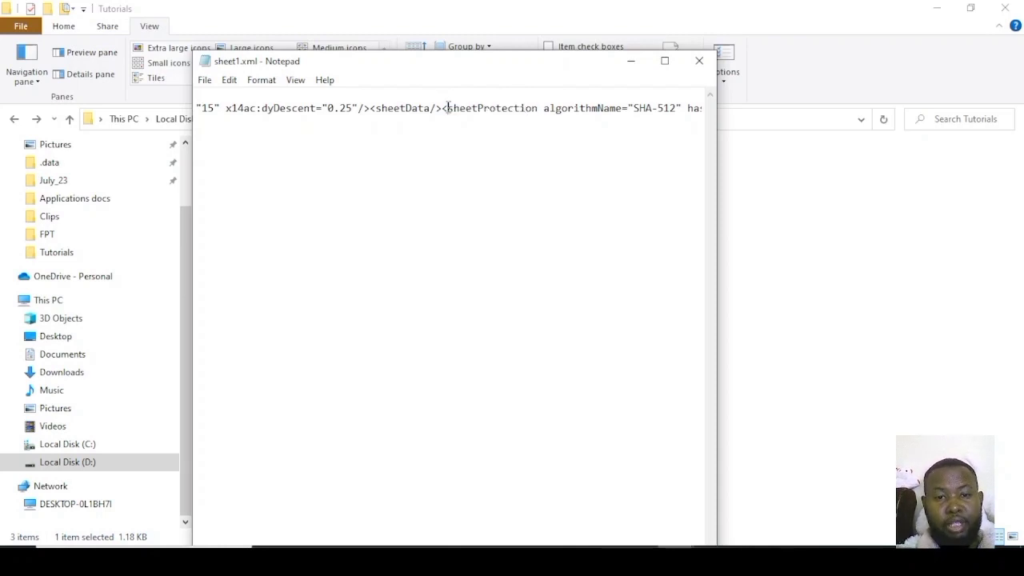
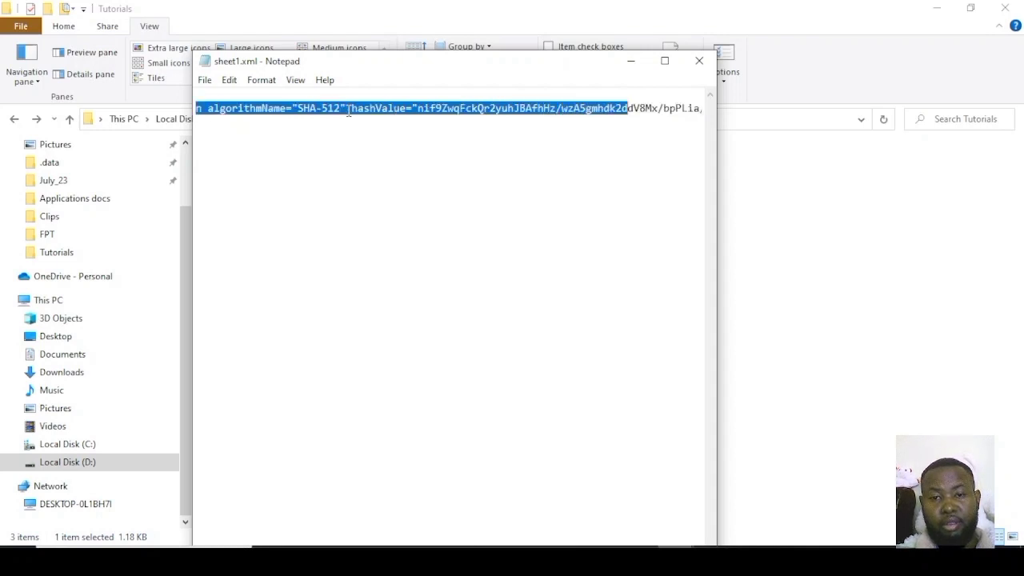
pyautogui.hotkey('shift', 'Right')
pyautogui.hotkey('shift', 'Right')
pyautogui.hotkey('shift', 'Right')
pyautogui.hotkey('shift', 'Right')
pyautogui.hotkey('shift', 'Right')
pyautogui.hotkey('shift', 'Right')
pyautogui.hotkey('shift', 'Right')
pyautogui.hotkey('shift', 'Right')
pyautogui.hotkey('shift', 'Right')
pyautogui.hotkey('shift', 'Right')
pyautogui.hotkey('shift', 'Right')
pyautogui.hotkey('shift', 'Right')
pyautogui.hotkey('shift', 'Right')
pyautogui.hotkey('shift', 'Right')
pyautogui.hotkey('shift', 'Right')
pyautogui.hotkey('shift', 'Right')
pyautogui.hotkey('shift', 'Right')
pyautogui.hotkey('shift', 'Right')
pyautogui.hotkey('shift', 'Right')
pyautogui.hotkey('shift', 'Right')
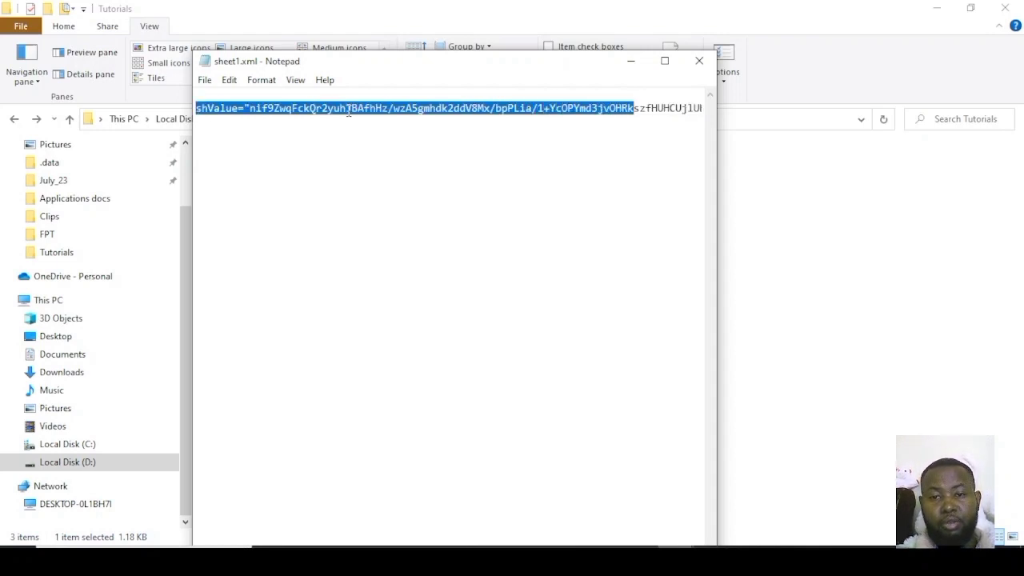
pyautogui.hotkey('shift', 'Right')
pyautogui.hotkey('shift', 'Right')
pyautogui.hotkey('shift', 'Right')
pyautogui.hotkey('shift', 'Right')
pyautogui.hotkey('shift', 'Right')
pyautogui.hotkey('shift', 'Right')
pyautogui.hotkey('shift', 'Right')
pyautogui.hotkey('shift', 'Right')
pyautogui.hotkey('shift', 'Right')
pyautogui.hotkey('shift', 'Right')
pyautogui.hotkey('shift', 'Right')
pyautogui.hotkey('shift', 'Right')
pyautogui.hotkey('shift', 'Right')
pyautogui.hotkey('shift', 'Right')
pyautogui.hotkey('shift', 'Right')
pyautogui.hotkey('shift', 'Right')
pyautogui.hotkey('shift', 'Right')
pyautogui.hotkey('shift', 'Right')
pyautogui.hotkey('shift', 'Right')
pyautogui.hotkey('shift', 'Right')
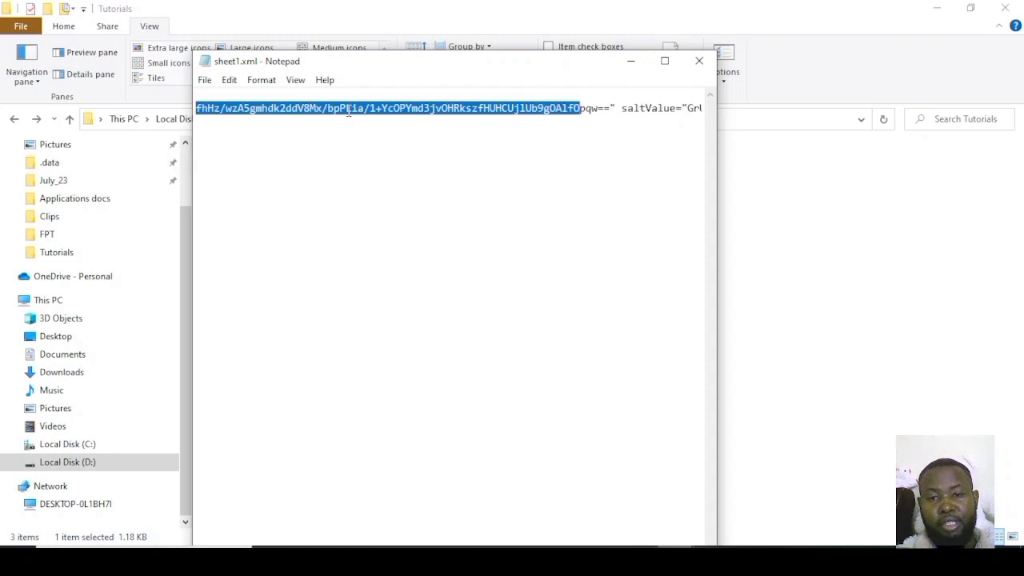
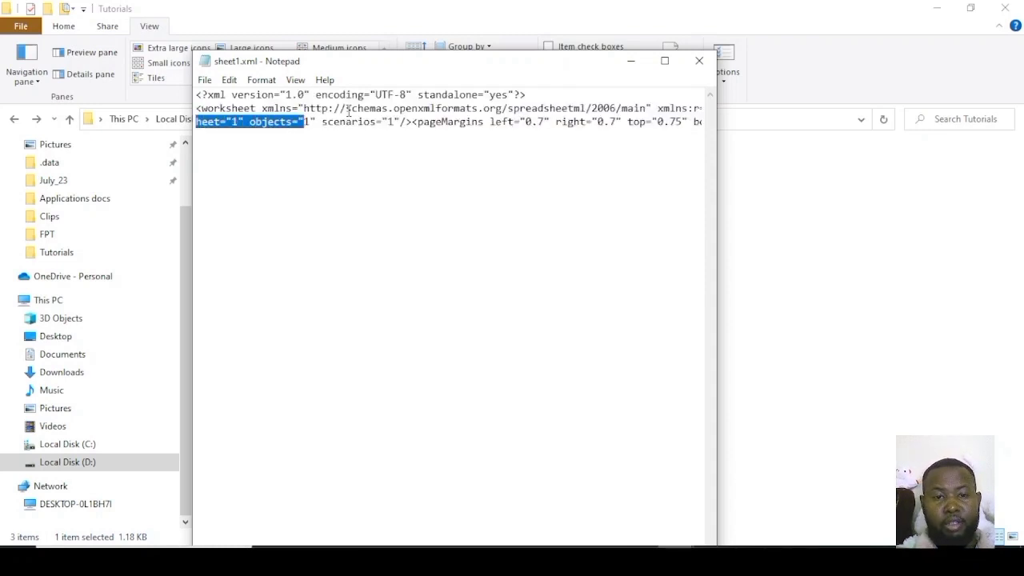
pyautogui.hotkey('shift', 'Right')
pyautogui.hotkey('shift', 'Right')
pyautogui.hotkey('shift', 'Right')
pyautogui.hotkey('shift', 'Right')
pyautogui.hotkey('shift', 'Right')
pyautogui.hotkey('shift', 'Right')
pyautogui.hotkey('shift', 'Right')
pyautogui.hotkey('shift', 'Right')
pyautogui.hotkey('shift', 'Right')
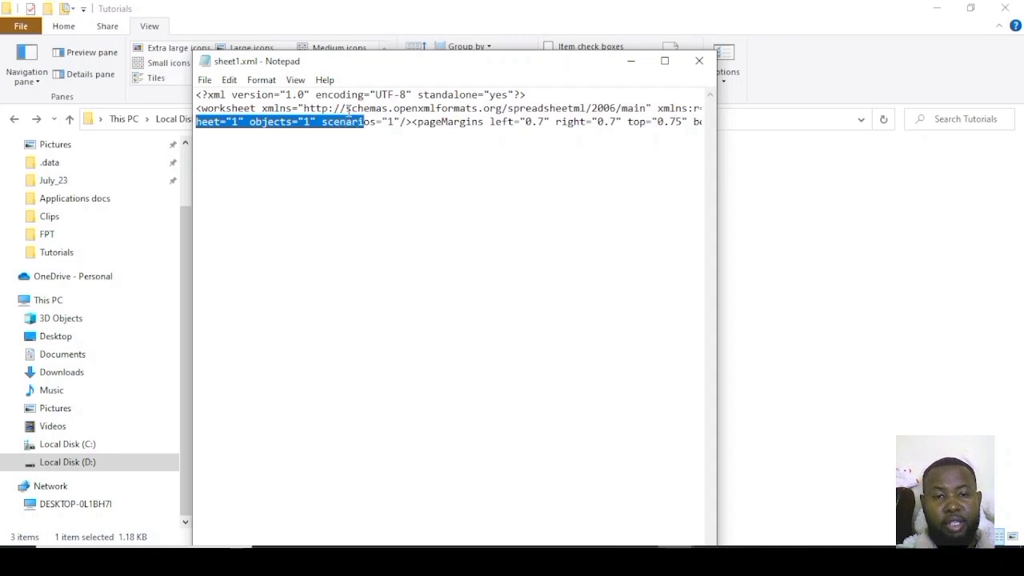
pyautogui.hotkey('shift', 'Right')
pyautogui.hotkey('shift', 'Right')
pyautogui.hotkey('shift', 'Right')
pyautogui.hotkey('shift', 'Right')
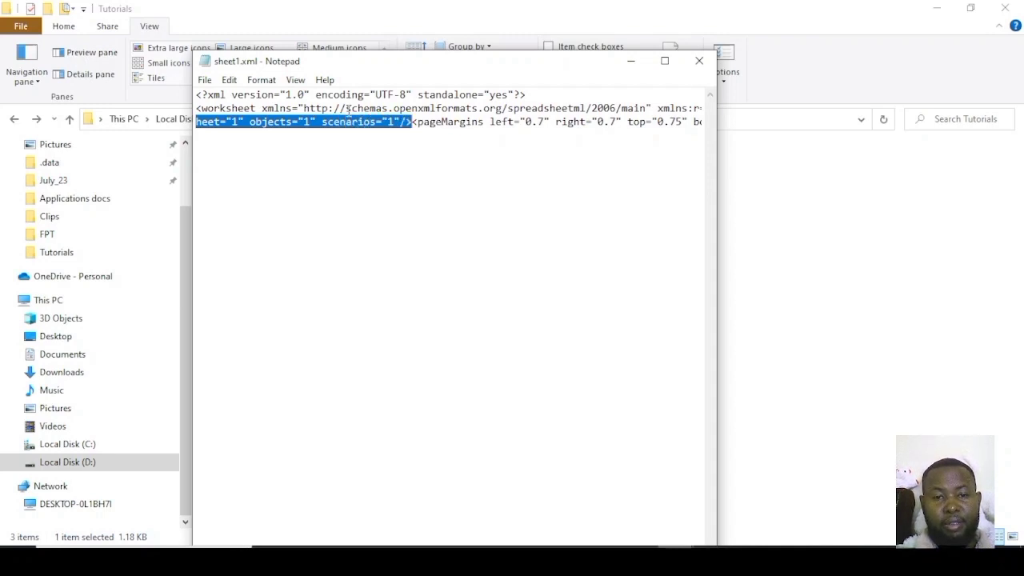
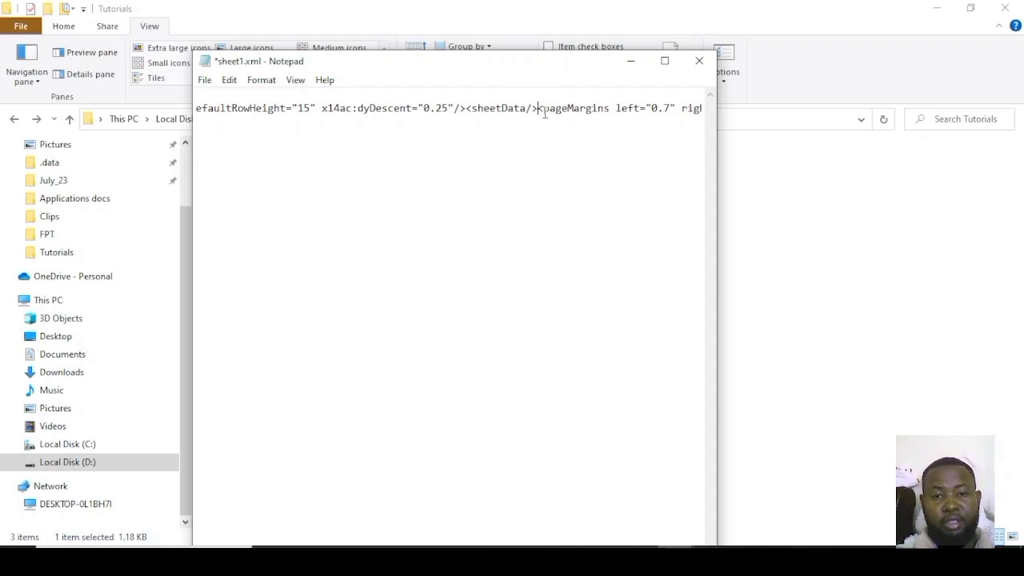
# Step: Save the edited sheet1.xml and close Notepad
pyautogui.click(205, 81)
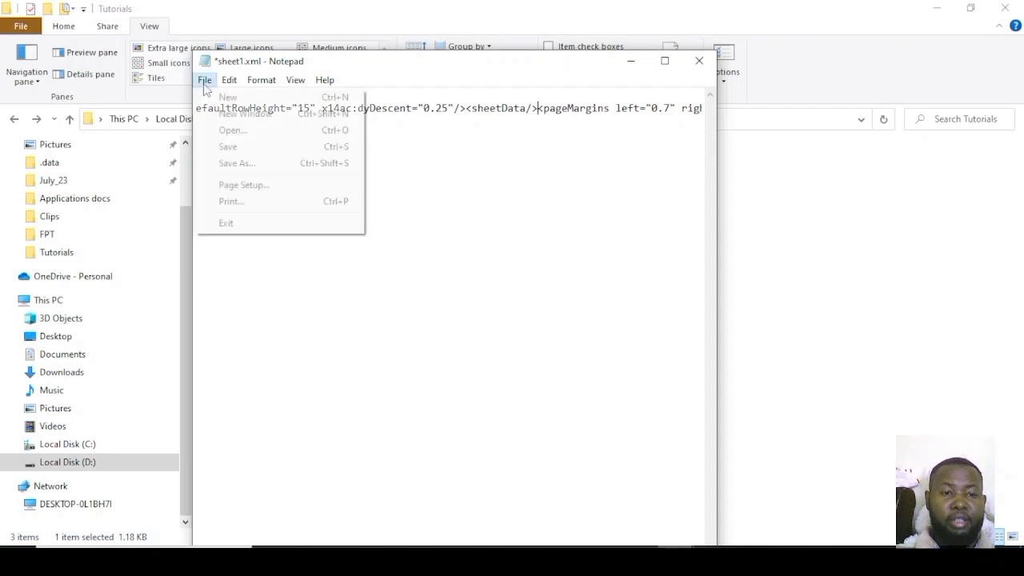
pyautogui.click(240, 149)
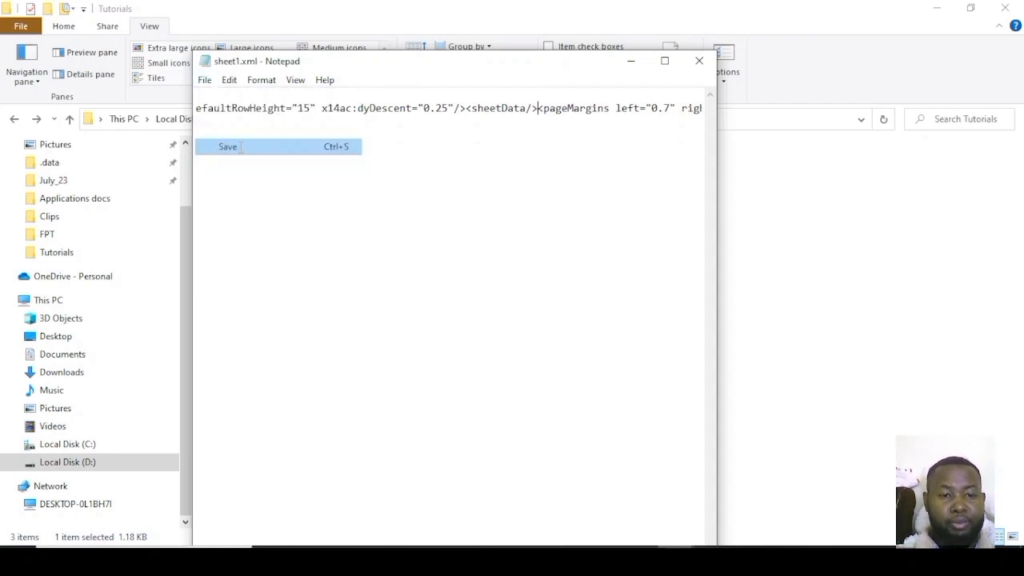
pyautogui.click(699, 61)
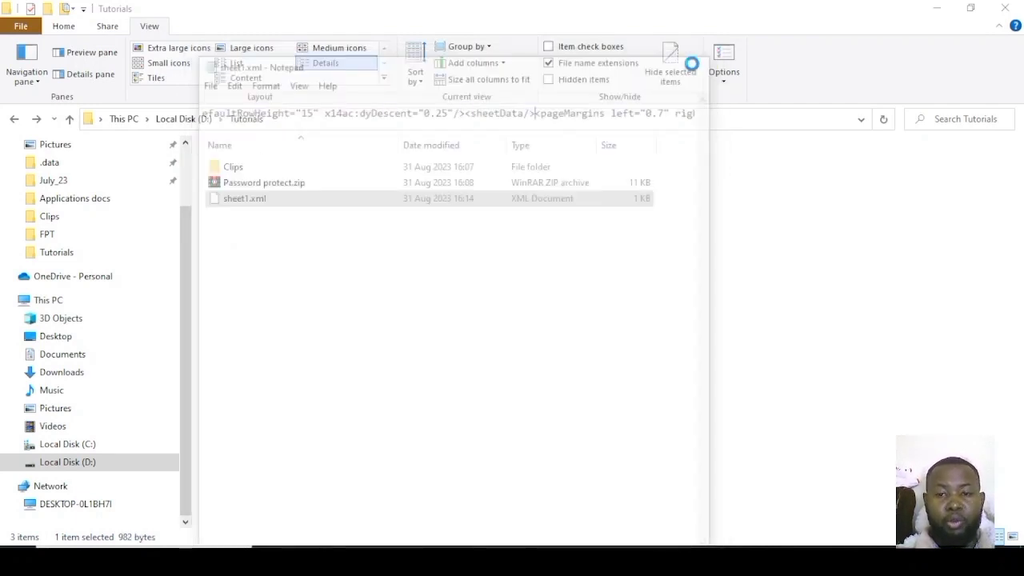
# Step: Copy the edited sheet1.xml from the Tutorials folder and switch to the open Password protect.zip archive in WinRAR
pyautogui.click(248, 233)
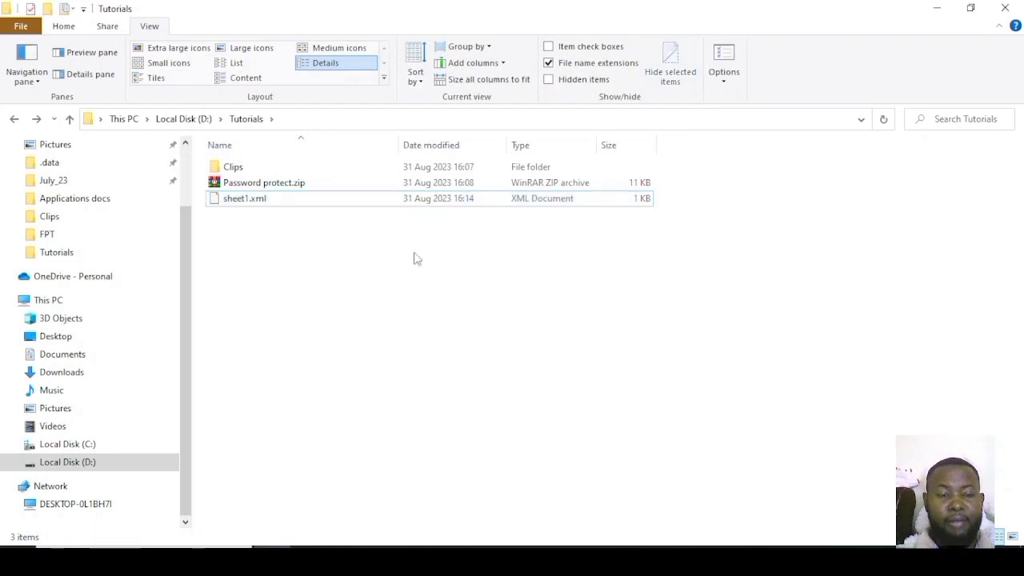
pyautogui.click(712, 562)
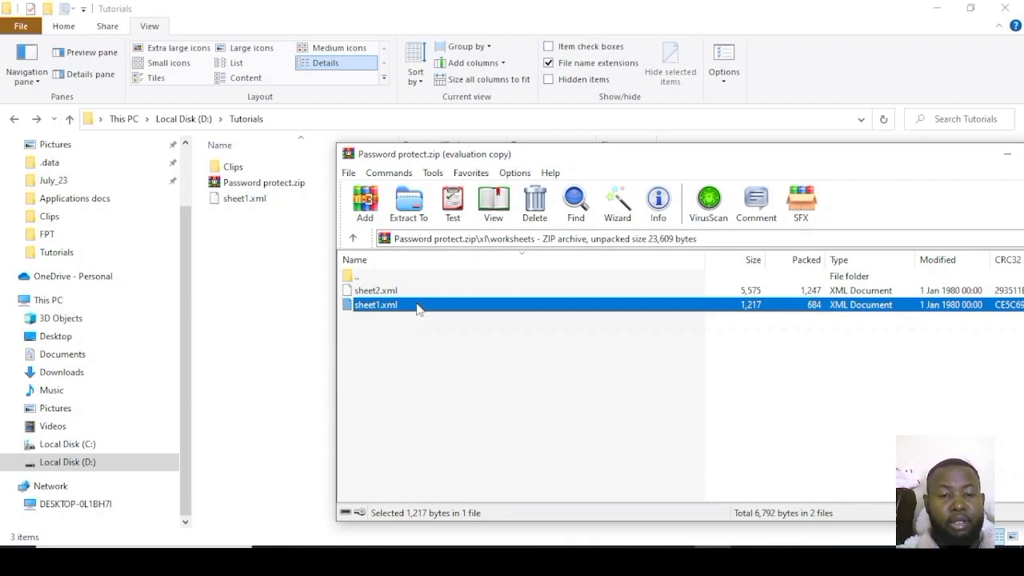
pyautogui.rightClick(235, 206)
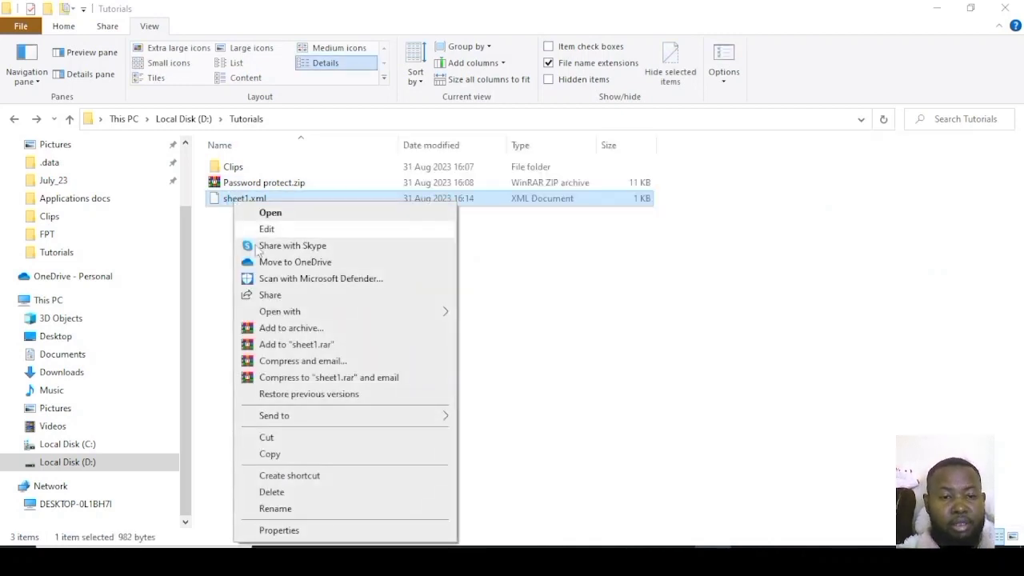
pyautogui.click(264, 454)
pyautogui.moveTo(712, 560)
pyautogui.click(712, 496)
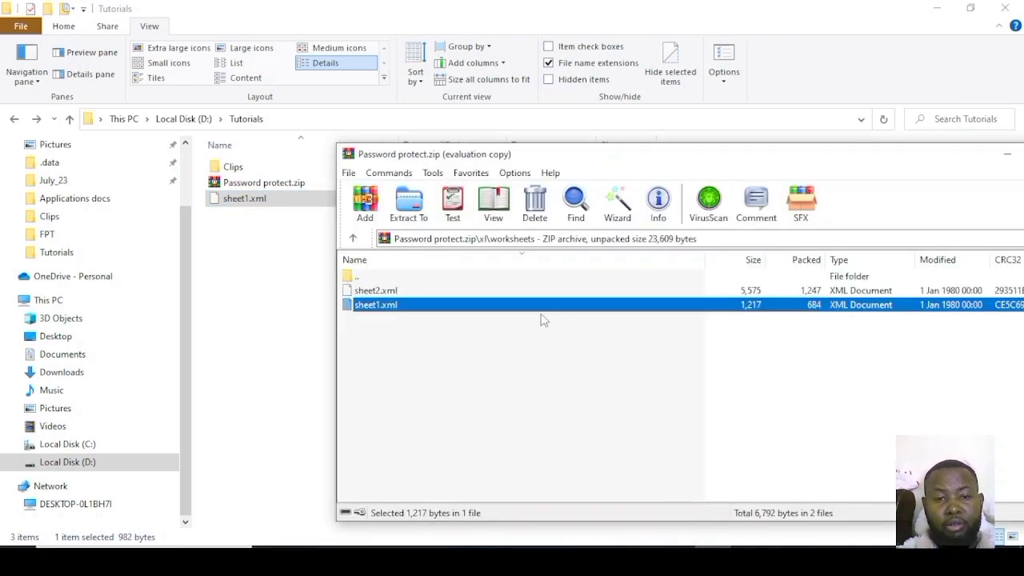
# Step: Paste the edited sheet1.xml into the archive's xl\worksheets folder with update mode Add and replace files, and close the archive
pyautogui.click(369, 330)
pyautogui.hotkey('ctrl', 'v')
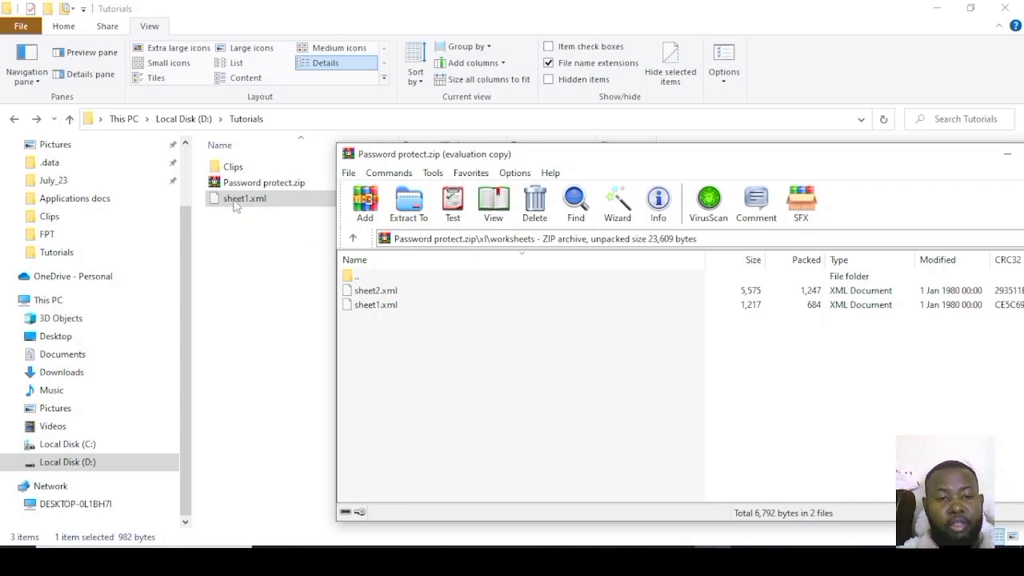
pyautogui.click(295, 253)
pyautogui.click(255, 202)
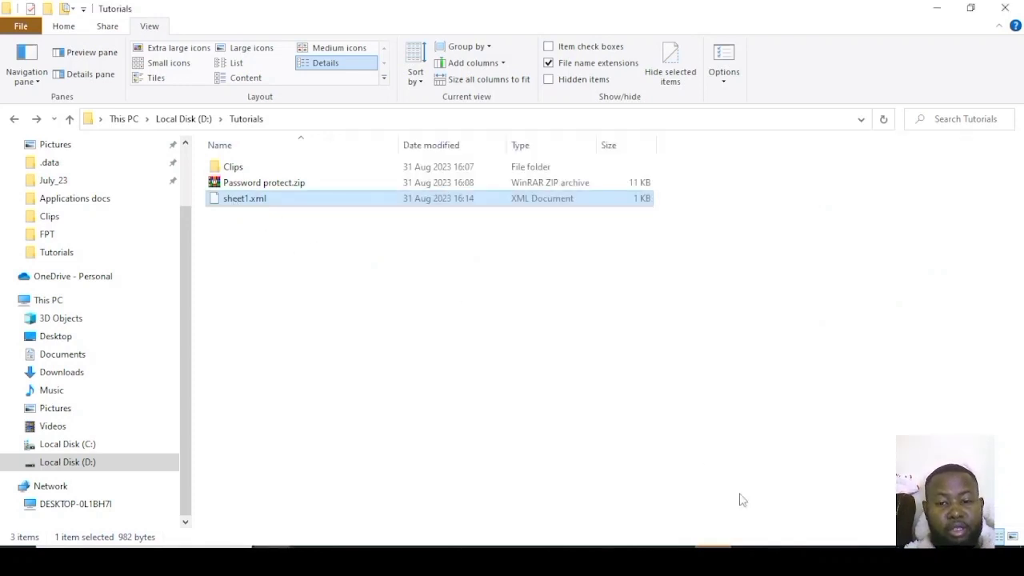
pyautogui.moveTo(721, 544)
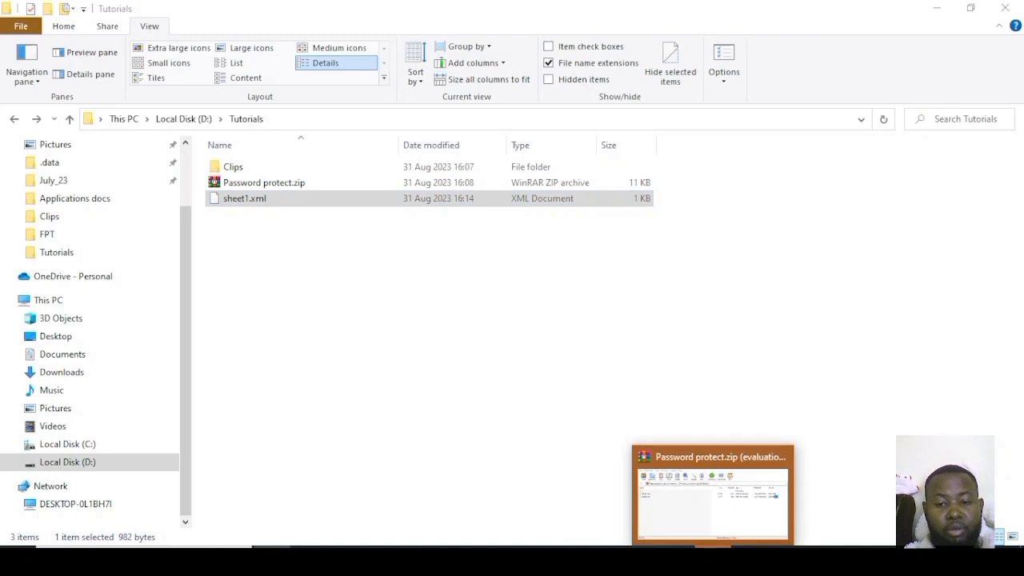
pyautogui.click(732, 512)
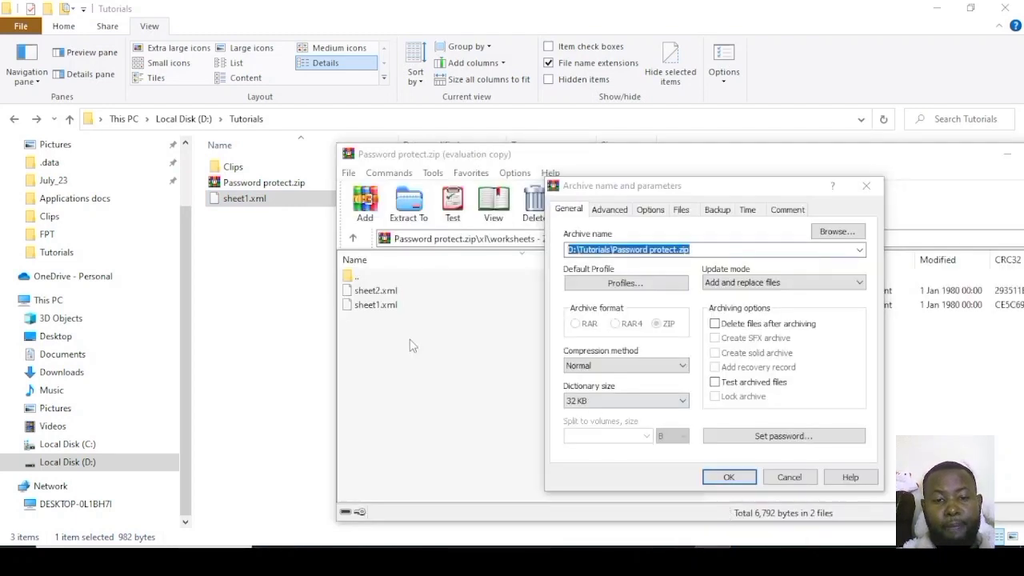
pyautogui.click(728, 477)
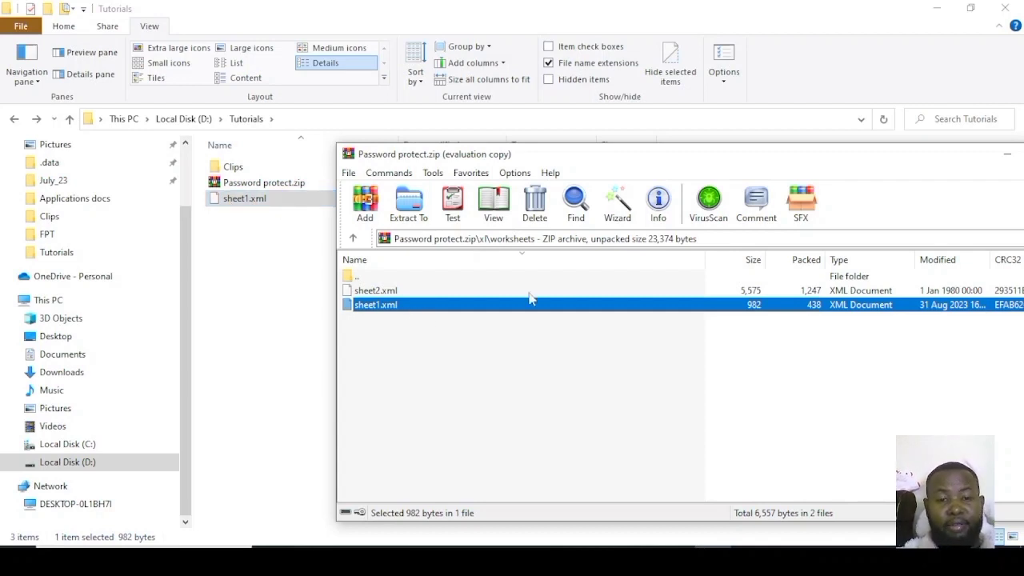
pyautogui.moveTo(949, 160); pyautogui.dragTo(828, 144)
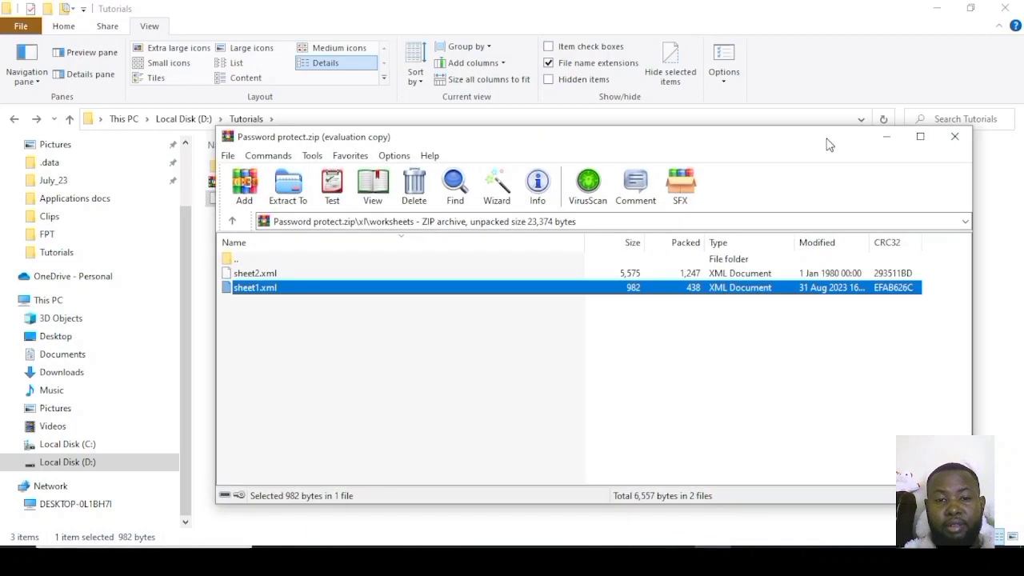
pyautogui.click(955, 137)
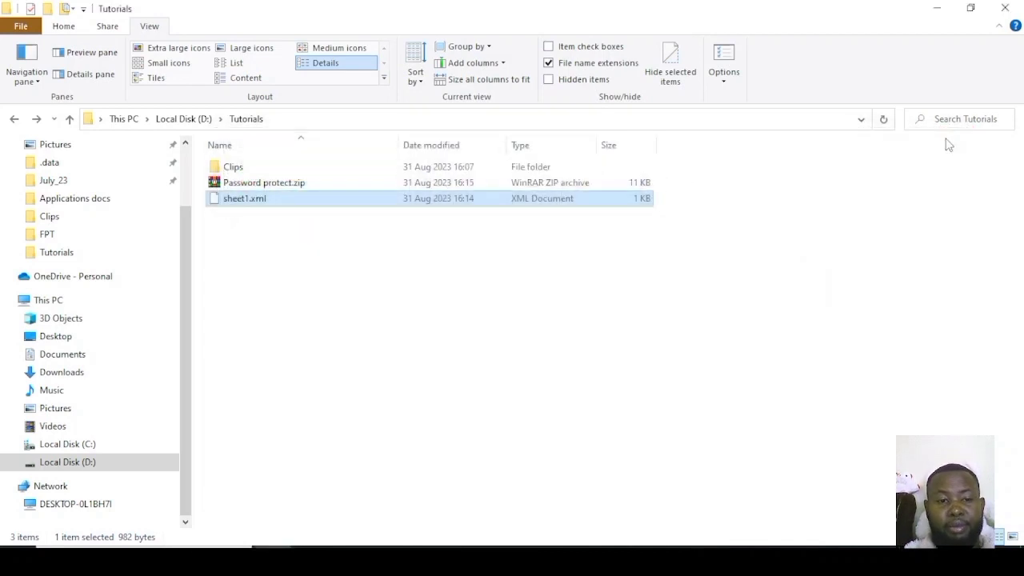
# Step: Rename Password protect.zip to Password protect.xlsx and accept the file extension change
pyautogui.click(293, 184)
pyautogui.rightClick(292, 184)
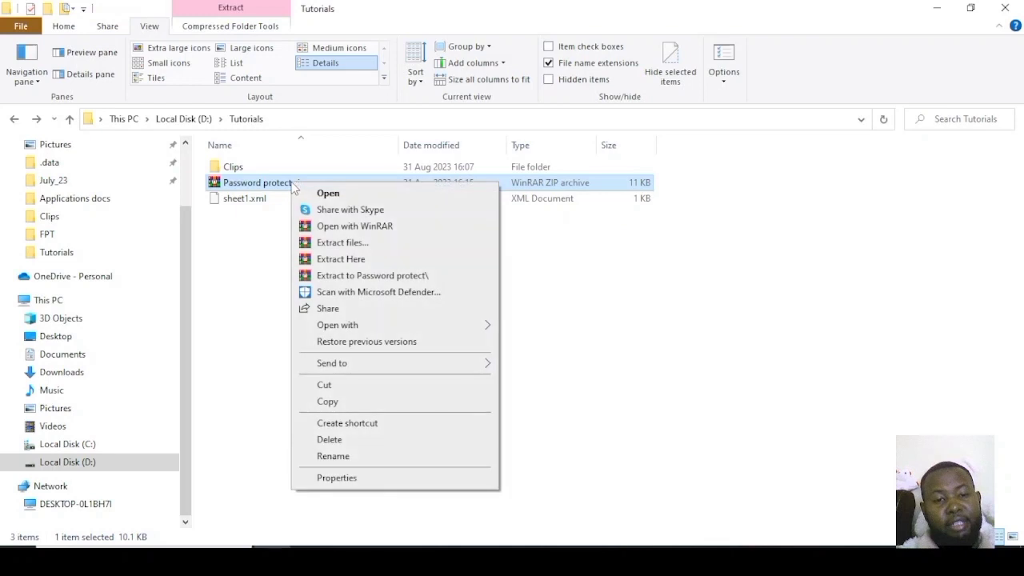
pyautogui.click(332, 456)
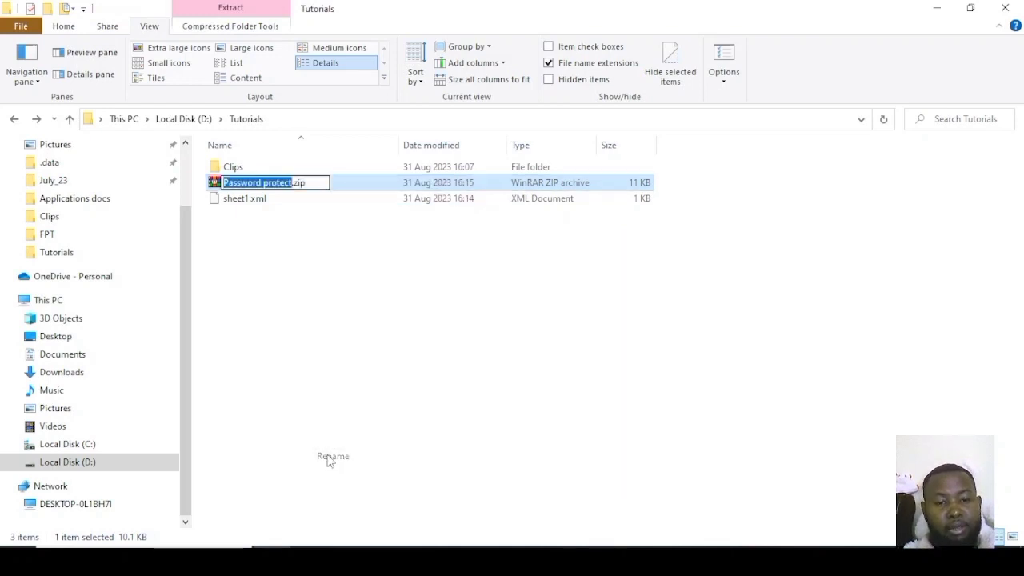
pyautogui.click(307, 183)
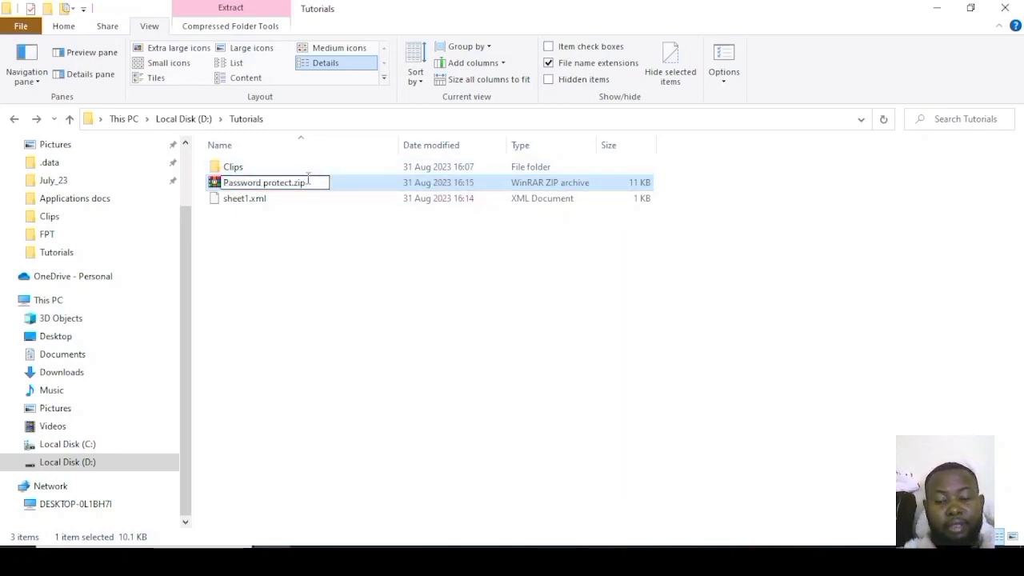
pyautogui.press('BackSpace')
pyautogui.press('BackSpace')
pyautogui.press('BackSpace')
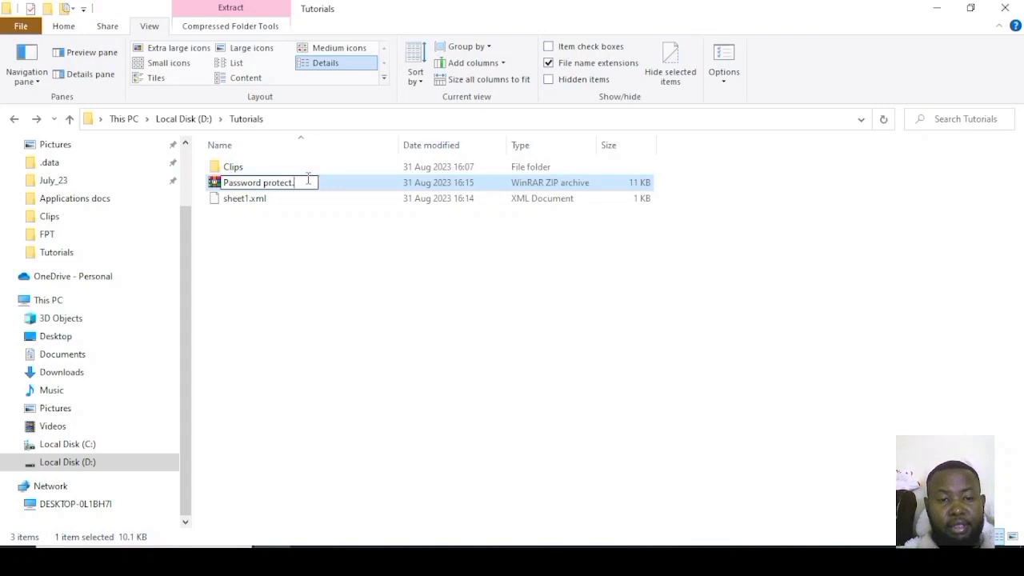
pyautogui.write('xlsx')
pyautogui.press('Return')
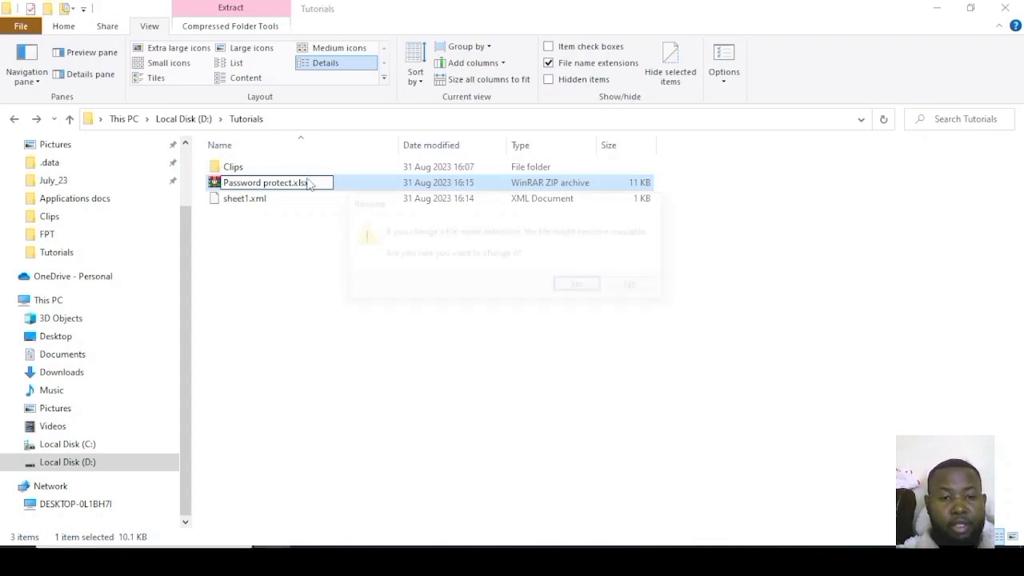
pyautogui.click(582, 286)
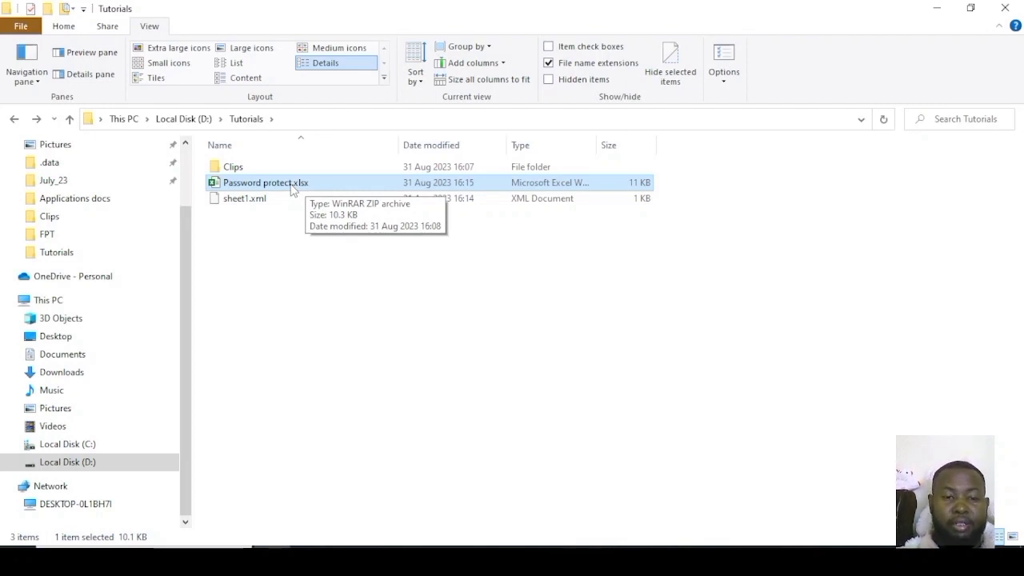
# Step: Open Password protect.xlsx in Excel and dismiss the startup pop-up and the licence notice
pyautogui.doubleClick(310, 186)
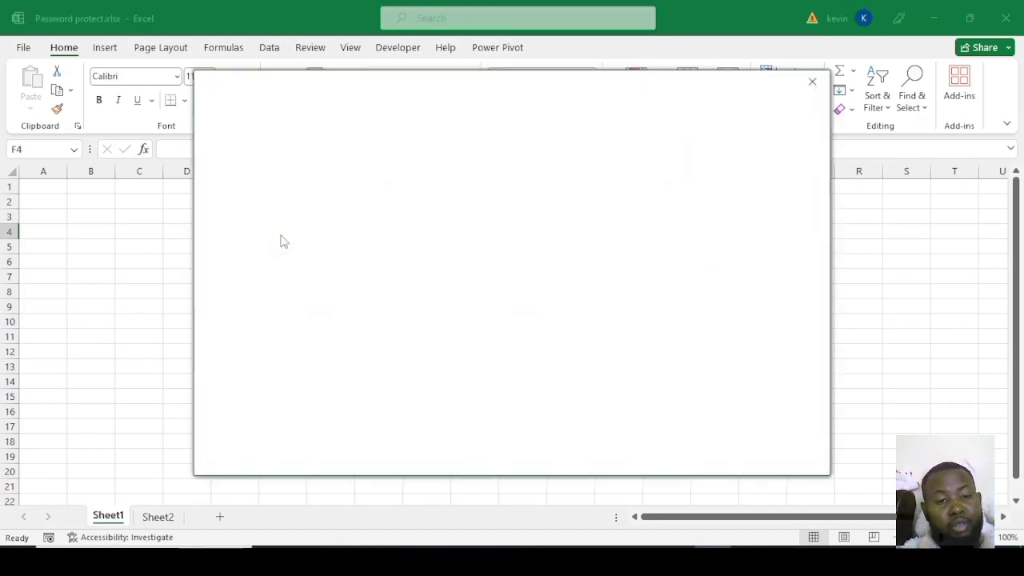
pyautogui.click(813, 83)
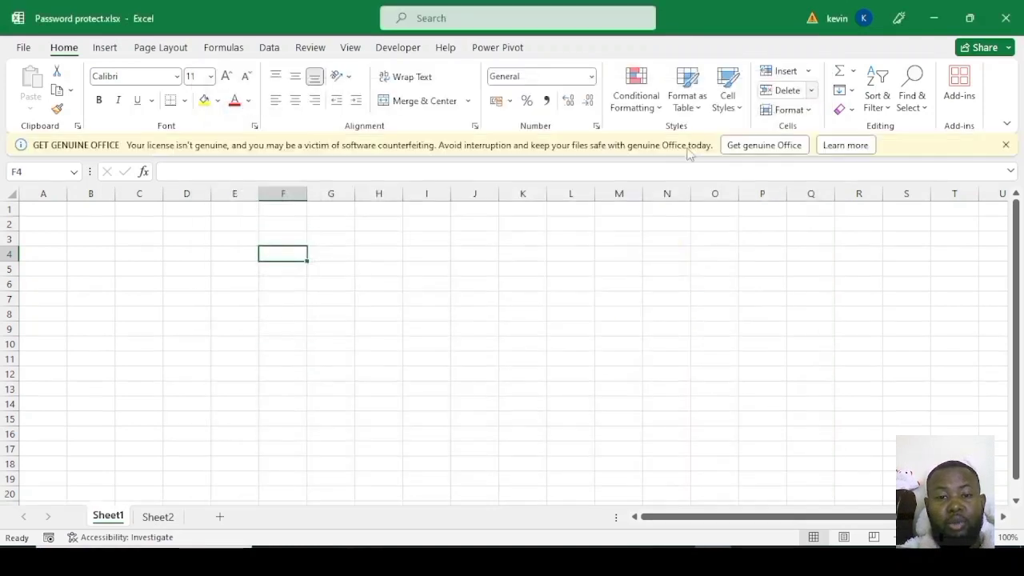
pyautogui.click(1006, 145)
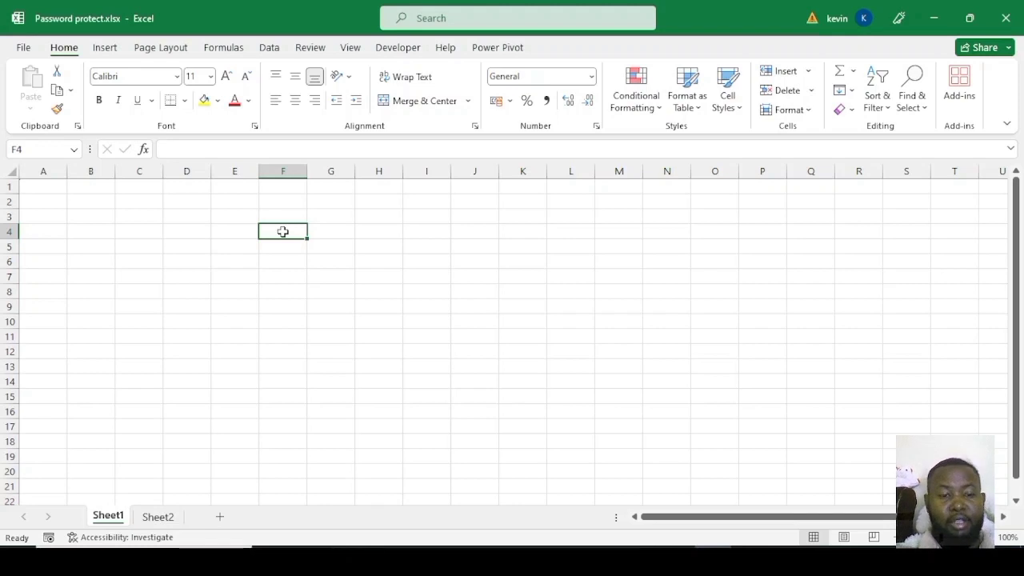
# Step: Test that Sheet1 is editable by entering 1, 1 and 2 in cells F4 to F6
pyautogui.write('1')
pyautogui.press('Return')
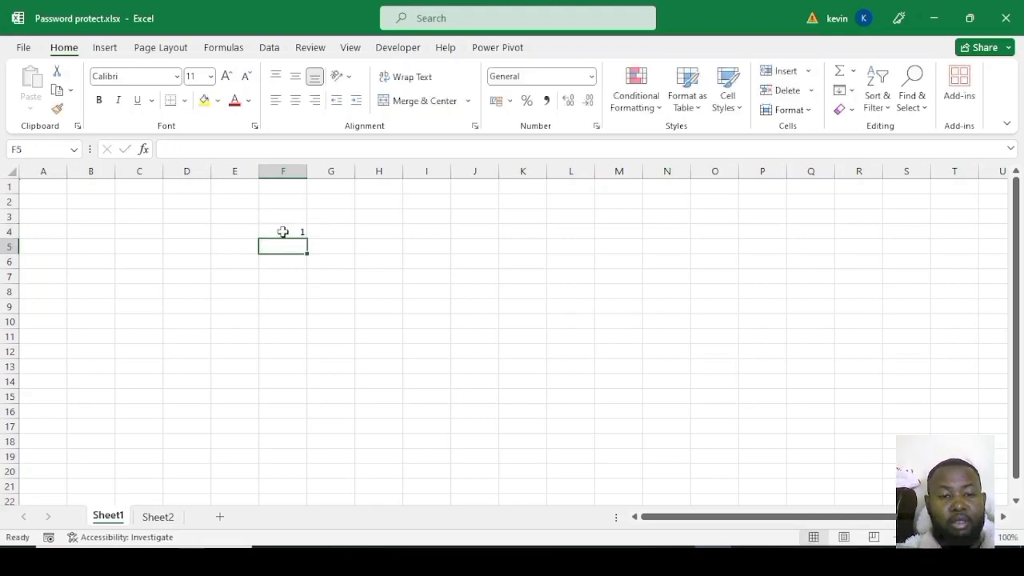
pyautogui.write('1')
pyautogui.press('Return')
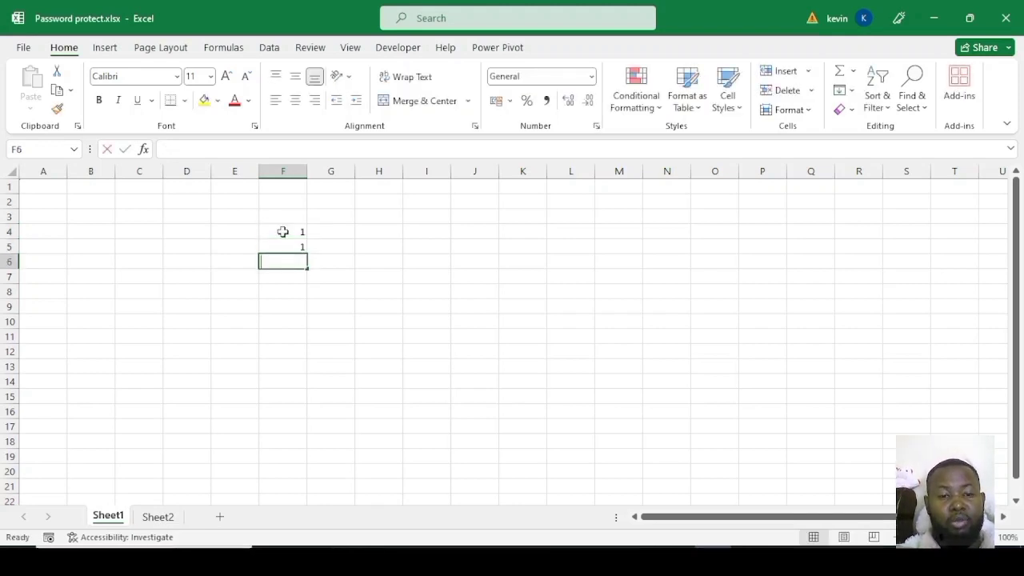
pyautogui.write('2')
pyautogui.press('Return')
pyautogui.click(322, 234)
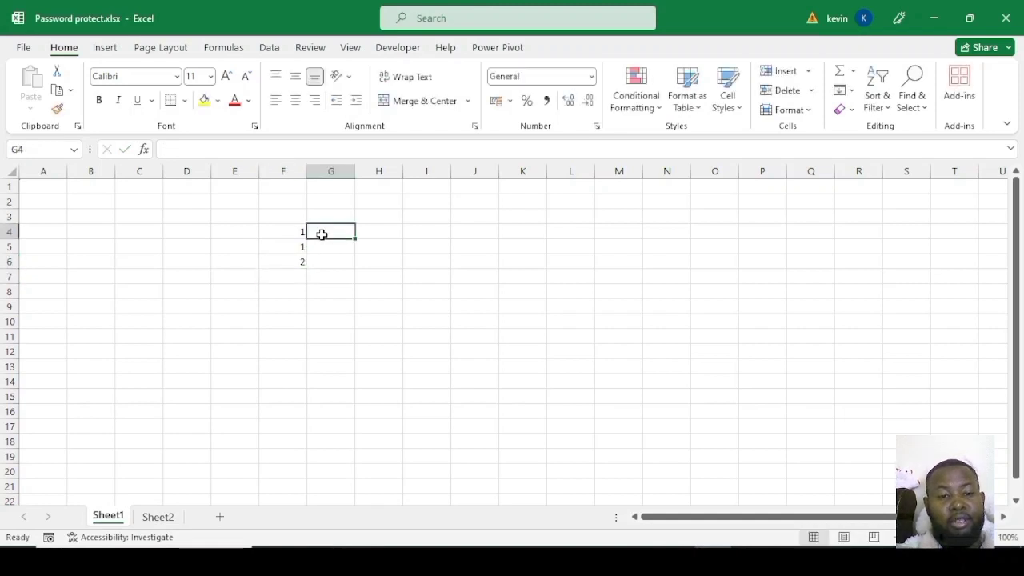
# Step: Check the sheet protection command among the review commands to see whether Sheet1 is still protected
pyautogui.click(282, 232)
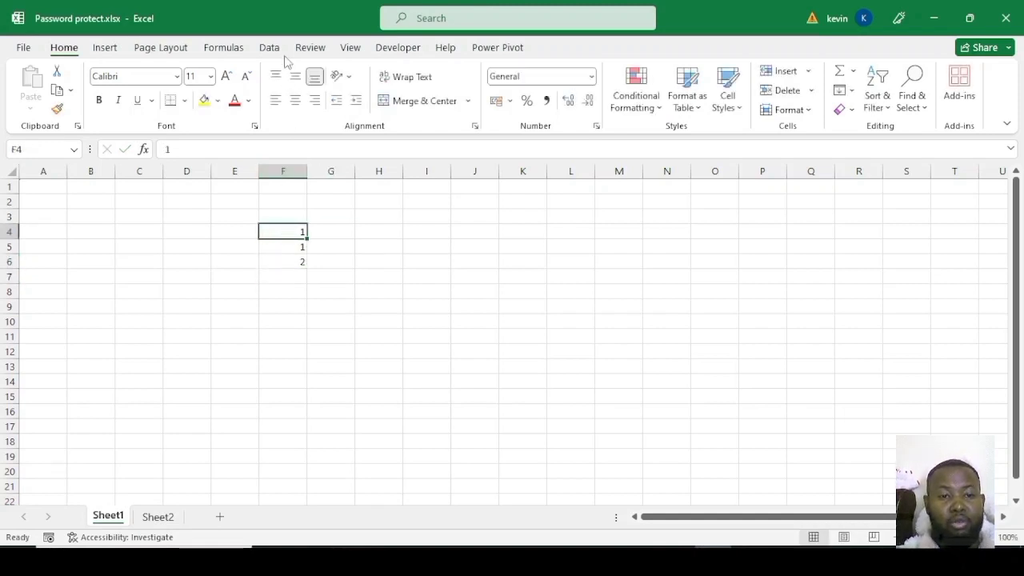
pyautogui.click(312, 48)
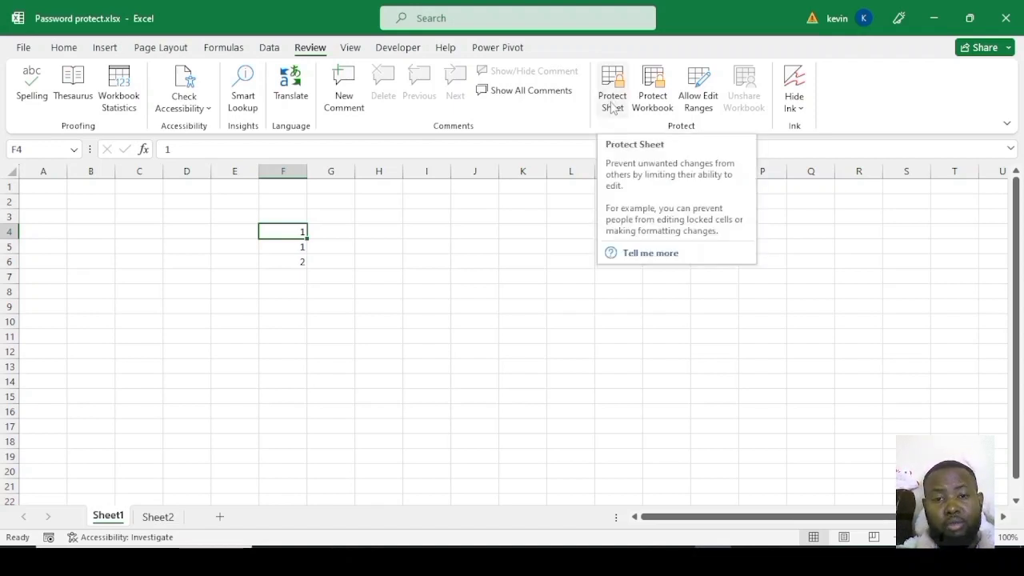
pyautogui.click(391, 206)
# Step: Clear the test values from cells F4:F6 on Sheet1
pyautogui.moveTo(285, 231); pyautogui.dragTo(281, 264)
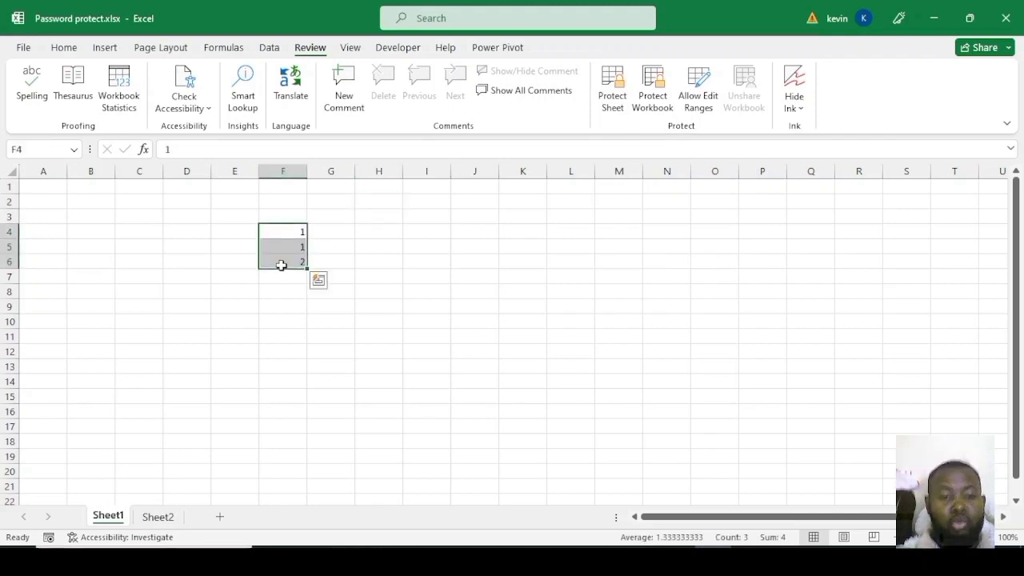
pyautogui.press('Delete')
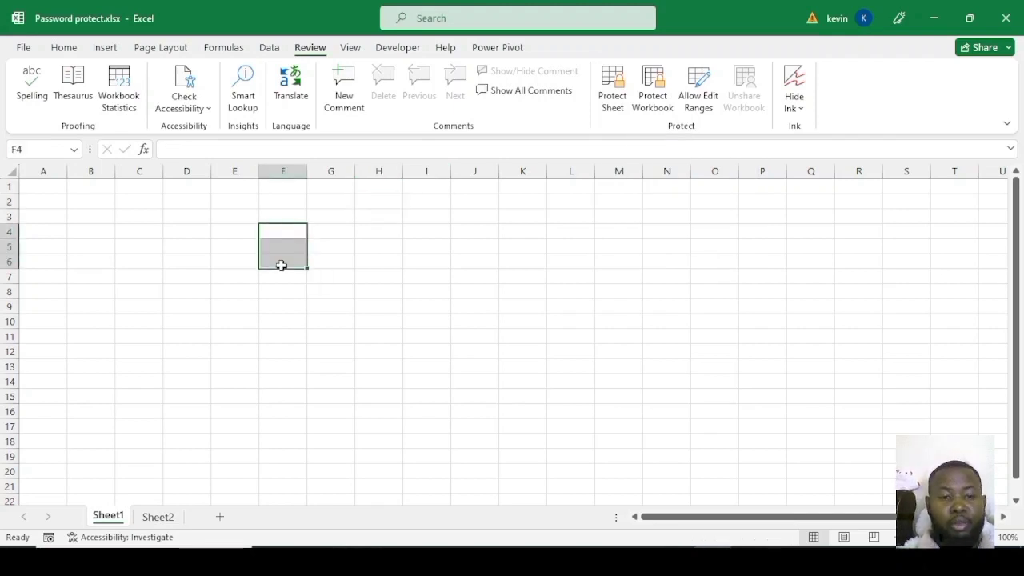
pyautogui.click(345, 231)
pyautogui.click(276, 230)
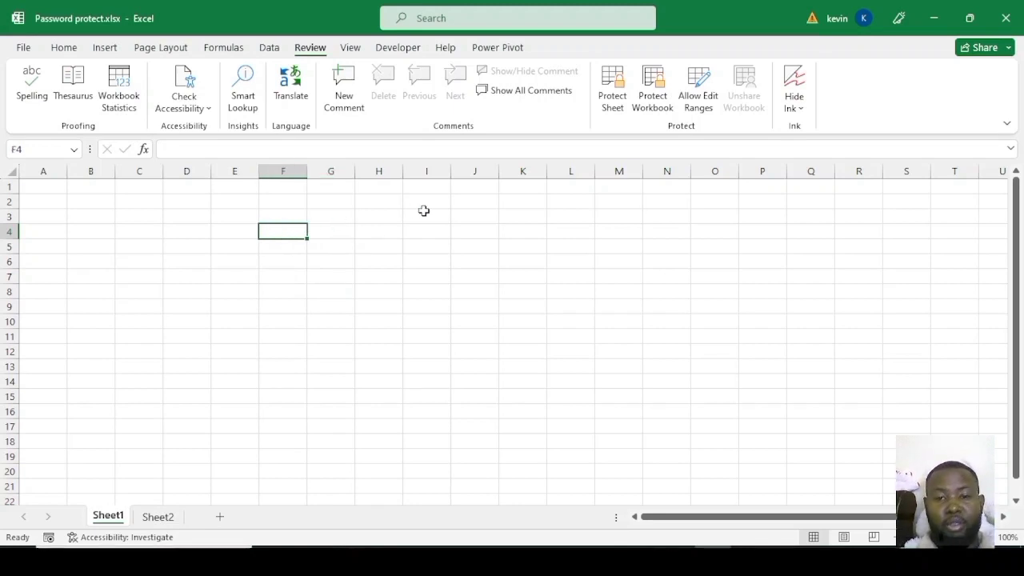
pyautogui.click(272, 214)
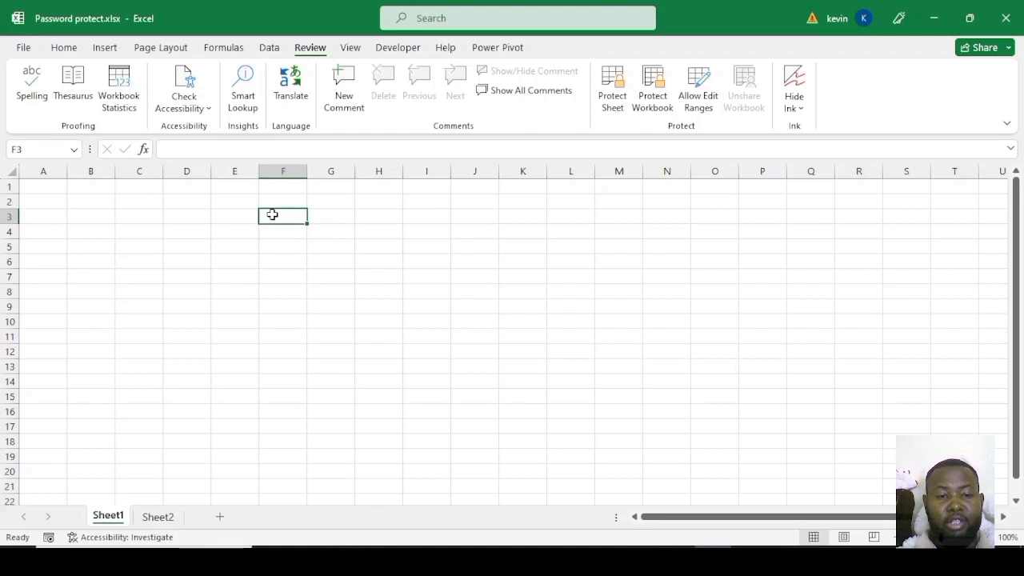
pyautogui.click(232, 216)
pyautogui.click(231, 231)
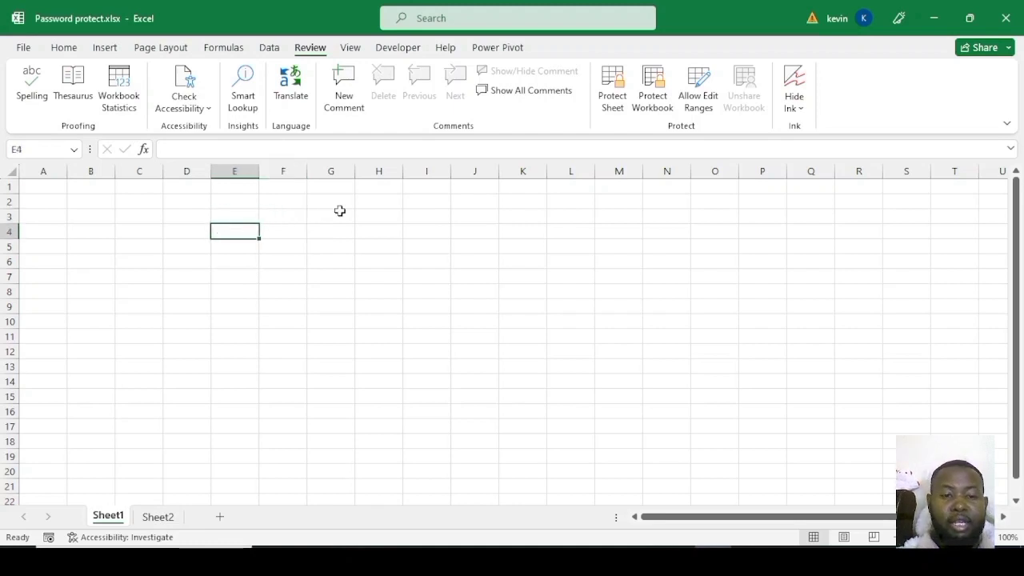